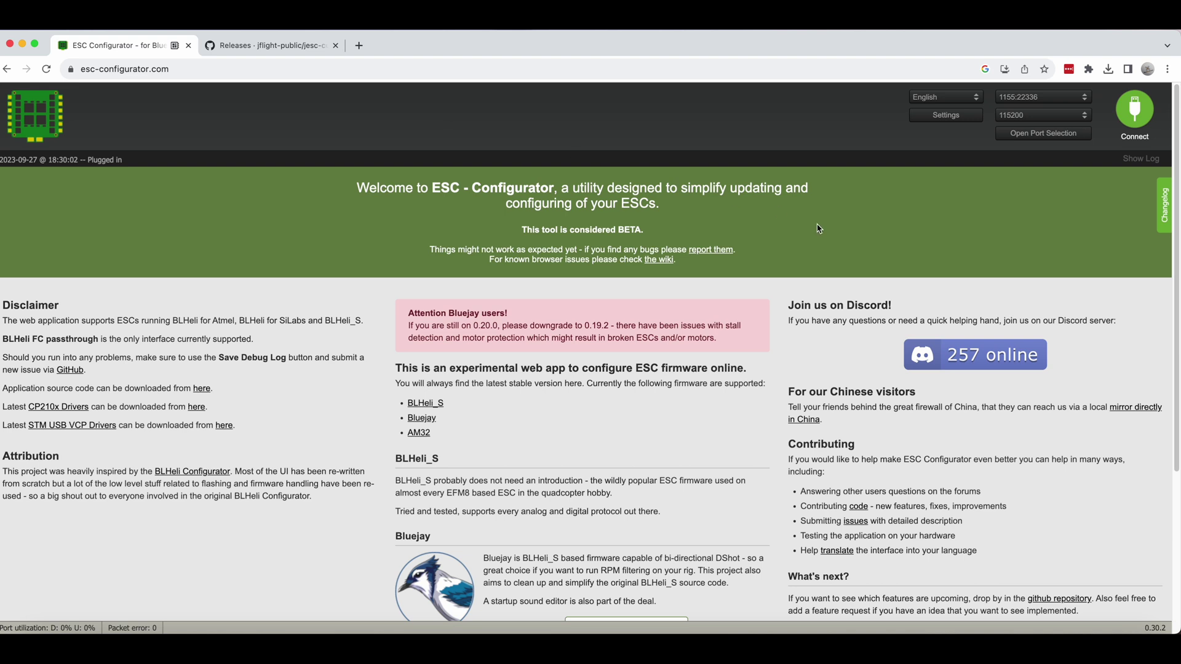
- Connect and read all four ESCs, each showing S-H-40 Bluejay 0.16, 48kHz
left_click(1134, 114)
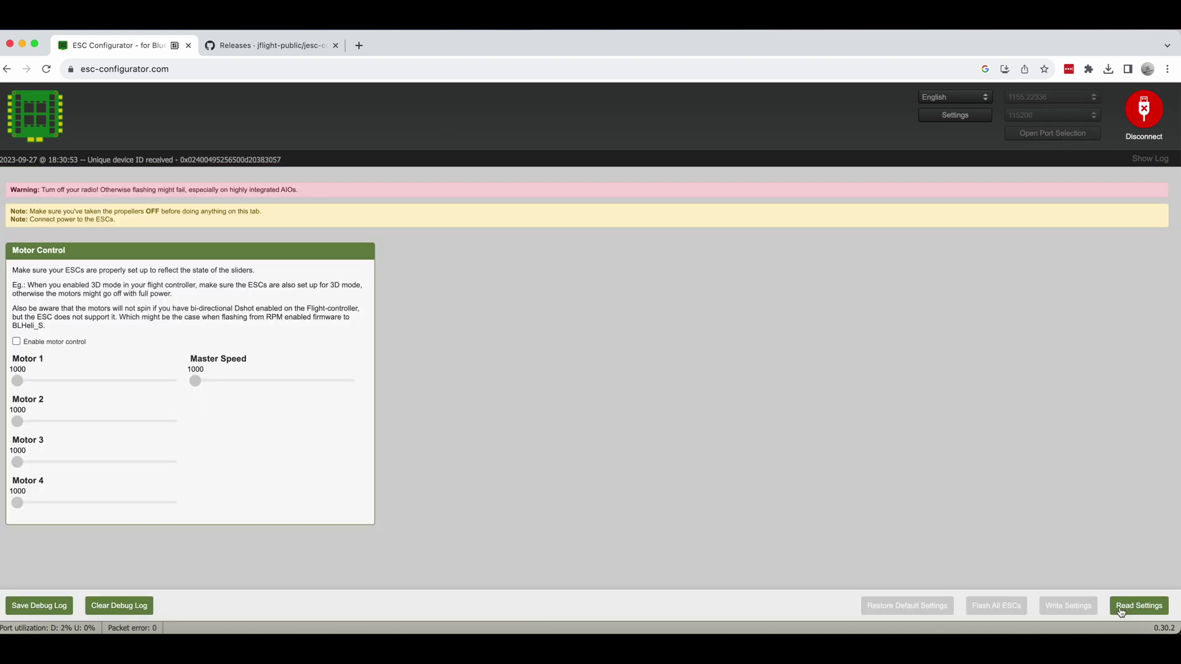
left_click(1120, 611)
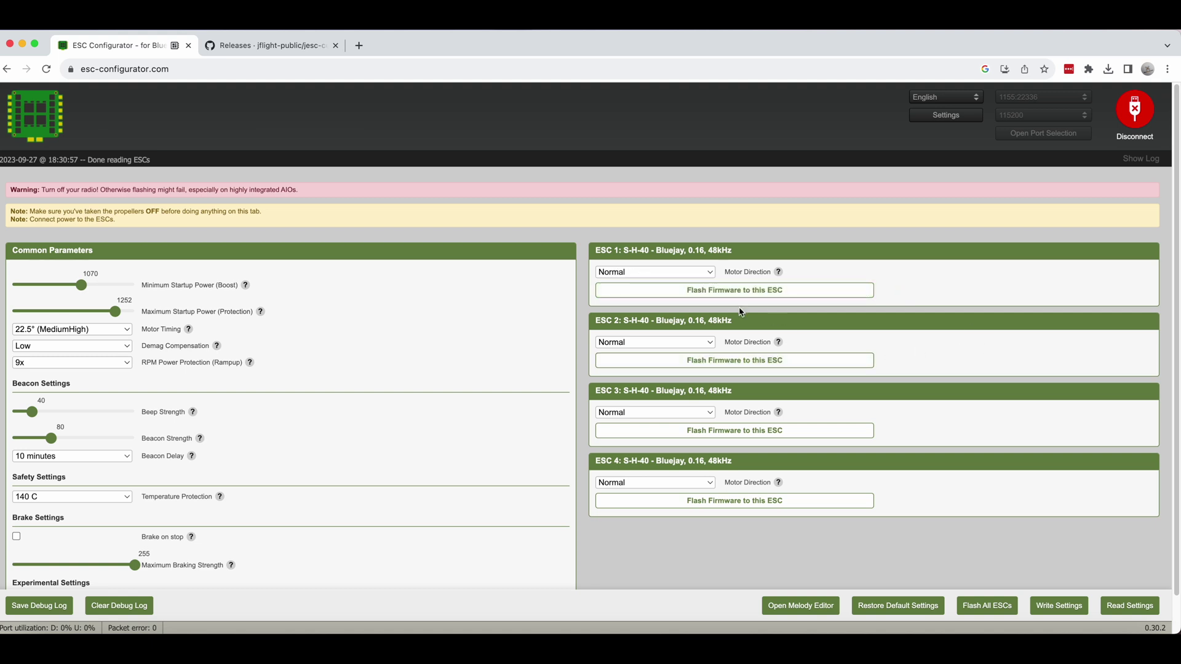
- Flash ESC 1 with Bluejay v0.19.2 at 48 kHz PWM, which ends in a disconnect
left_click(679, 294)
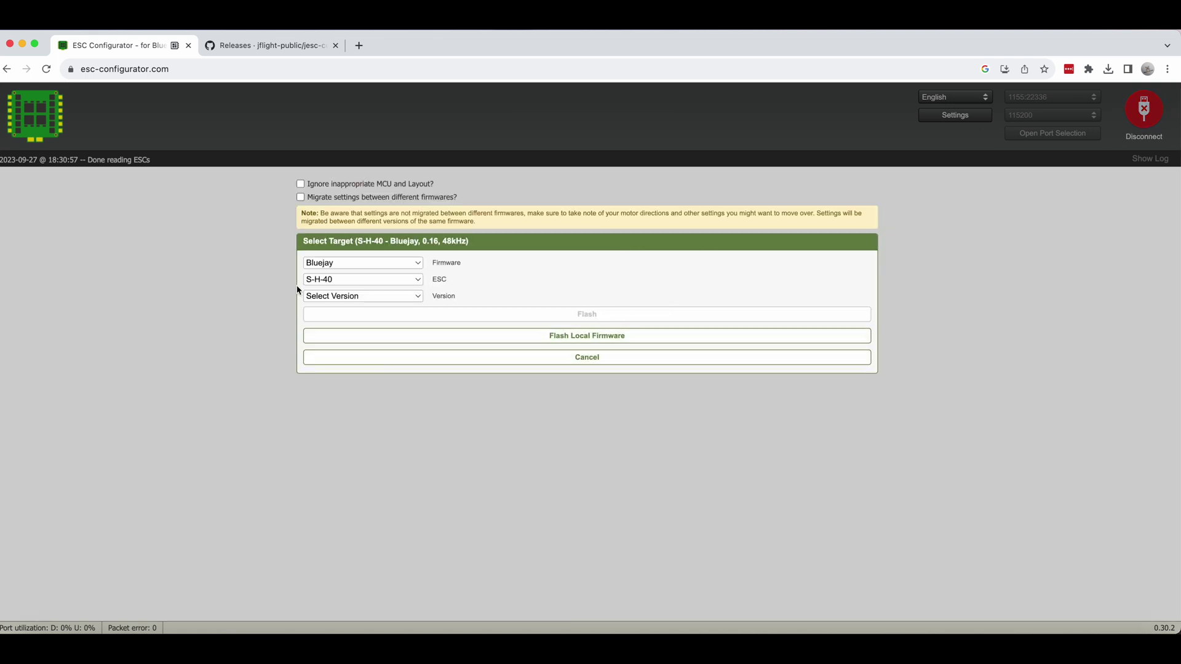
left_click(331, 298)
left_click(326, 310)
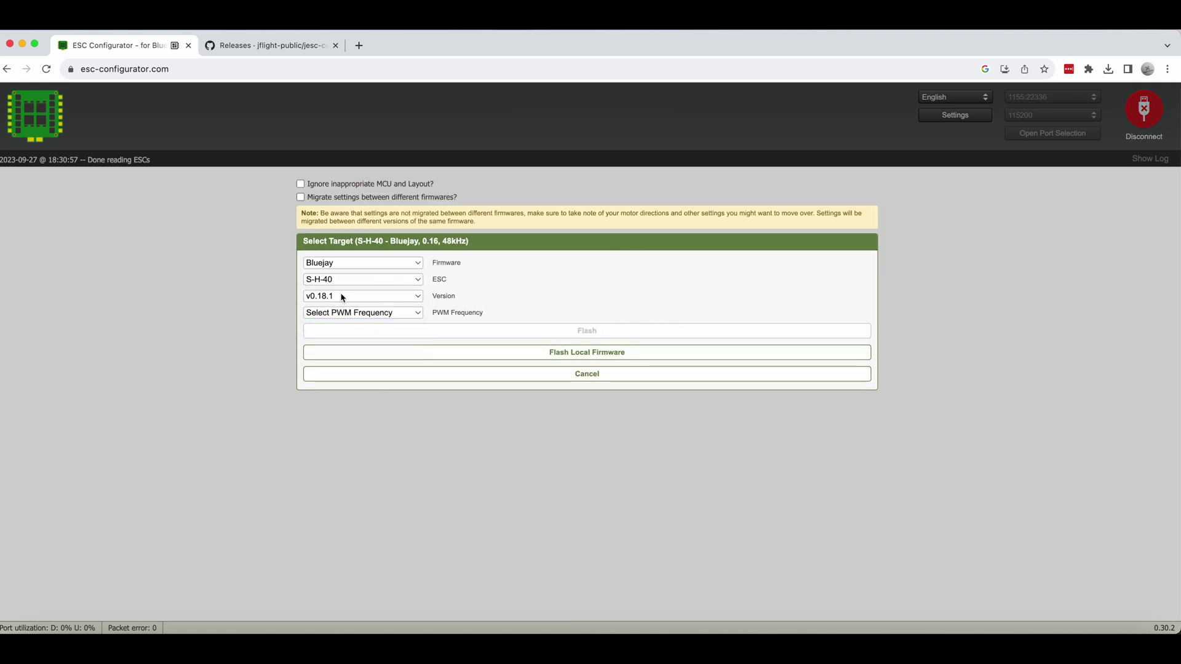
left_click(330, 300)
left_click(329, 283)
left_click(343, 312)
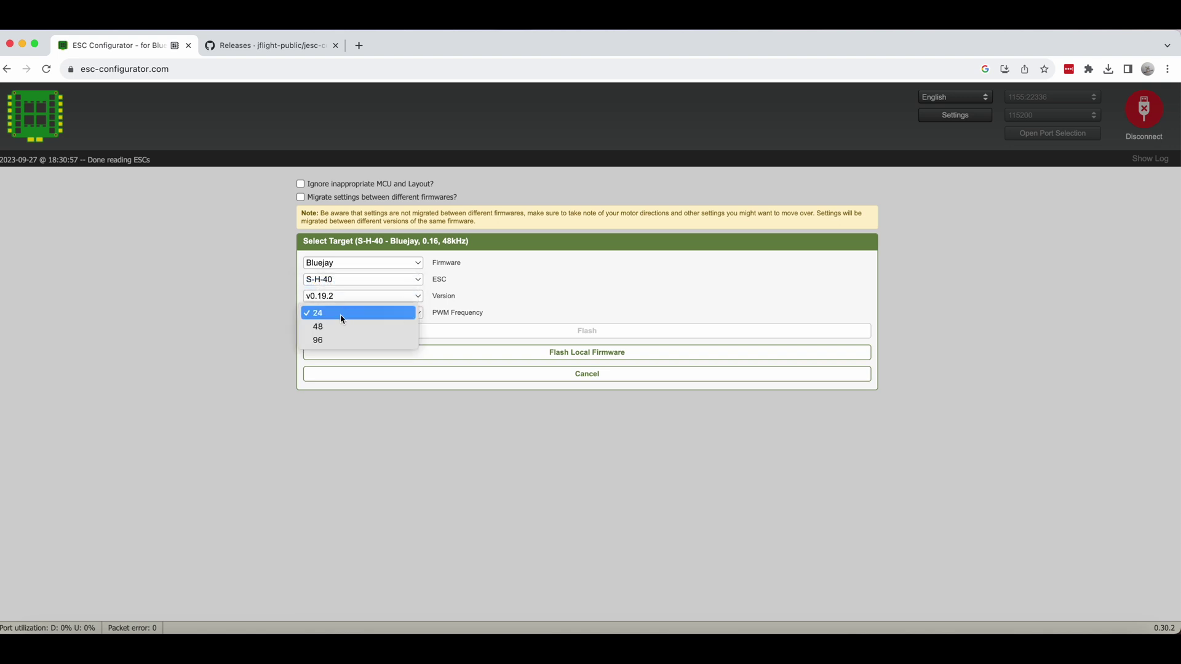
left_click(339, 328)
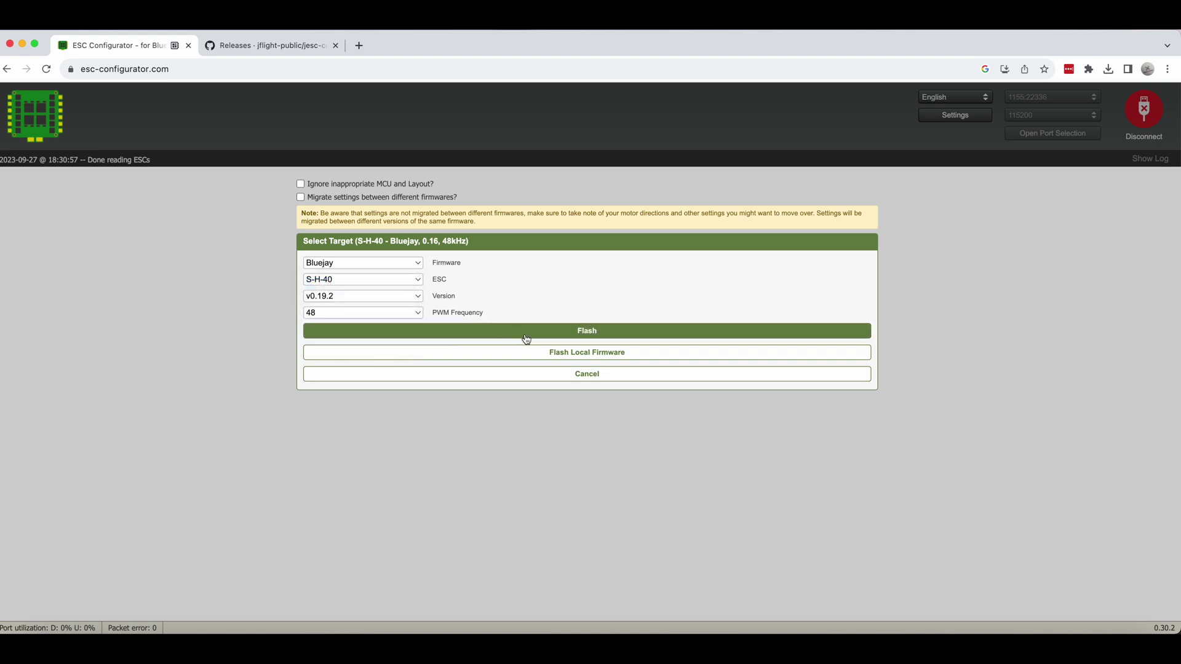
left_click(567, 333)
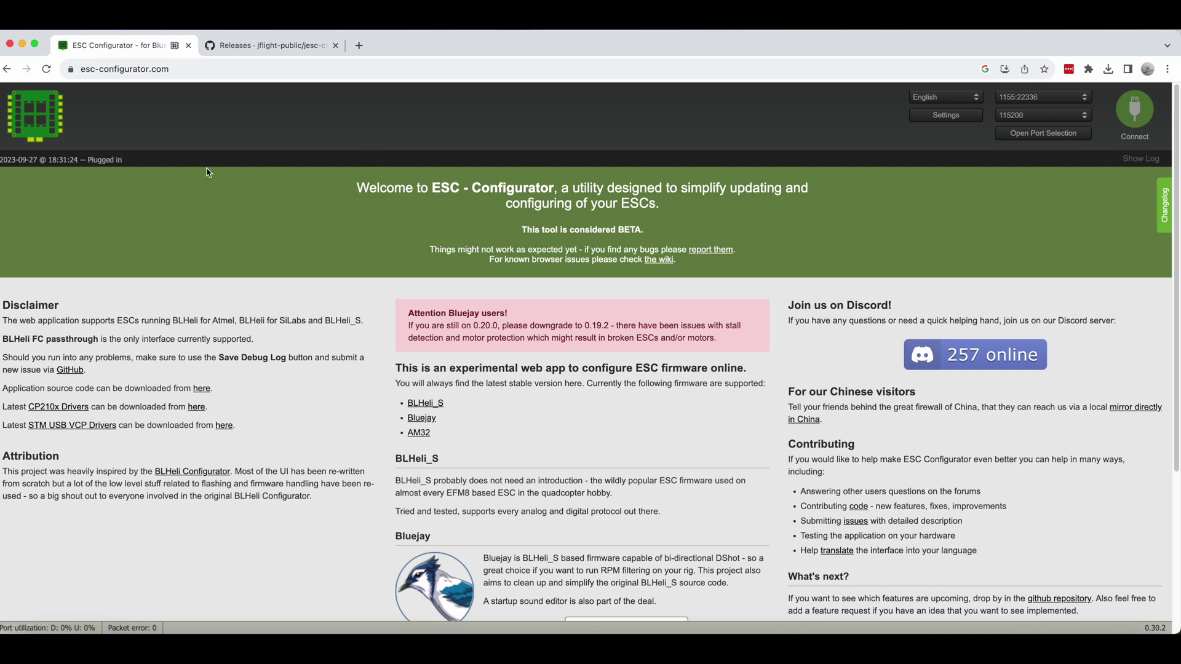
- Reload the configurator, reconnect and re-read the ESCs, finding only ESCs 2–4 listed
left_click(46, 69)
left_click(1134, 109)
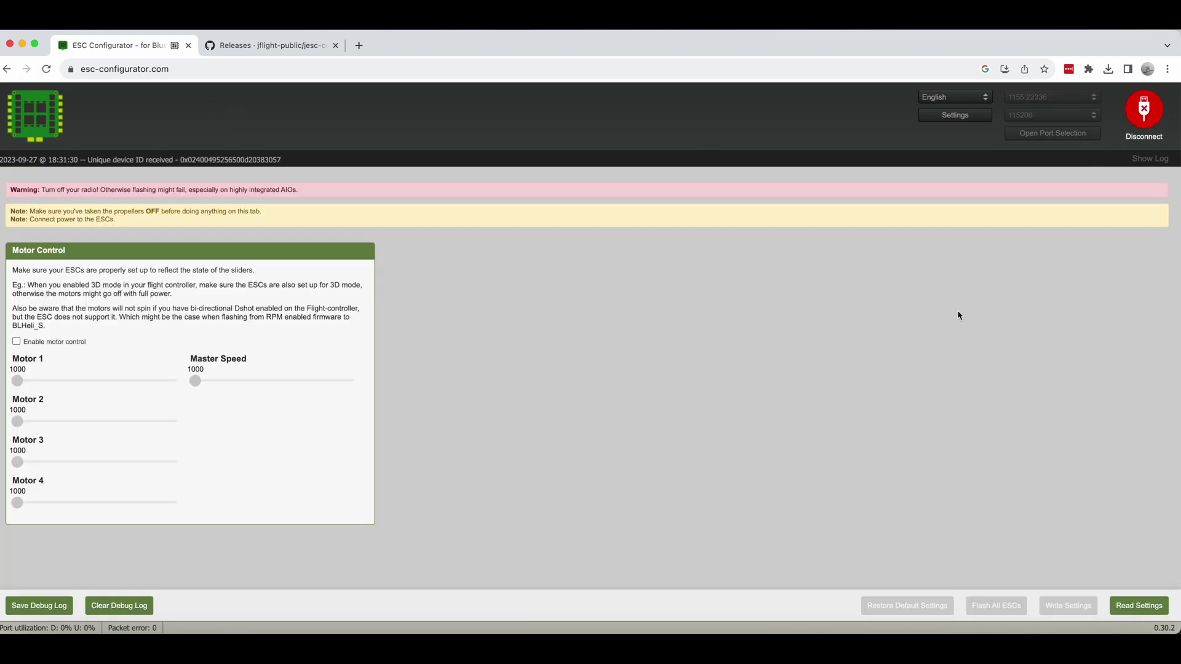
left_click(1138, 606)
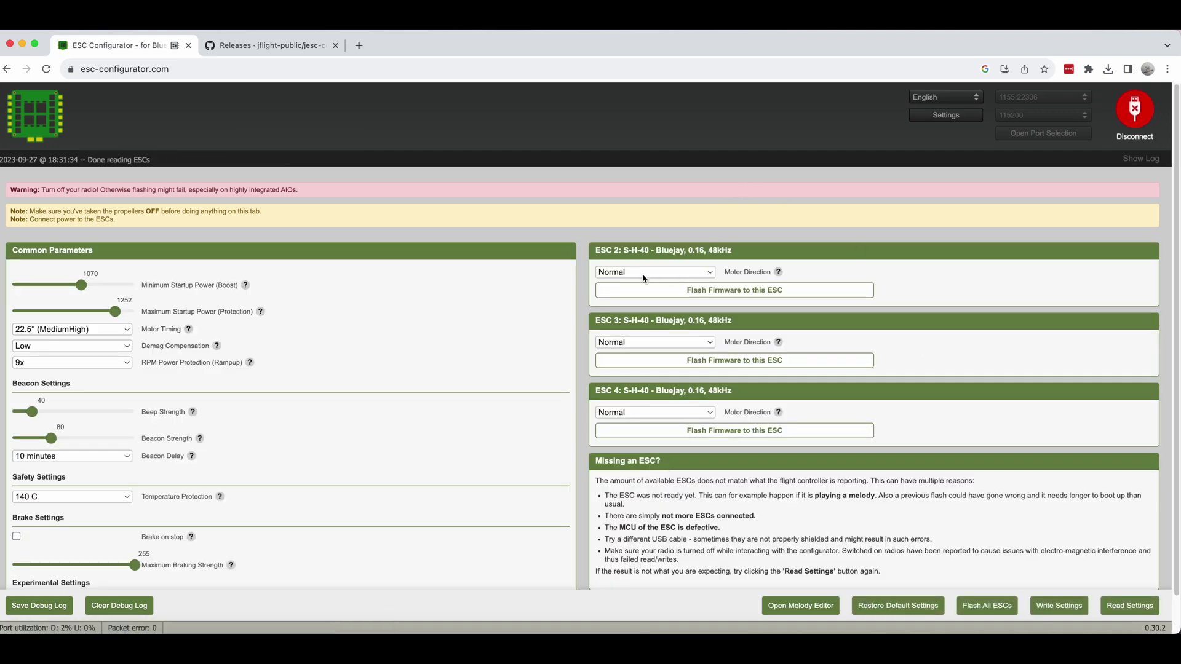
- Disconnect ESC Configurator and show the jesc-configurator 1.2.9 GitHub releases page
left_click(1133, 114)
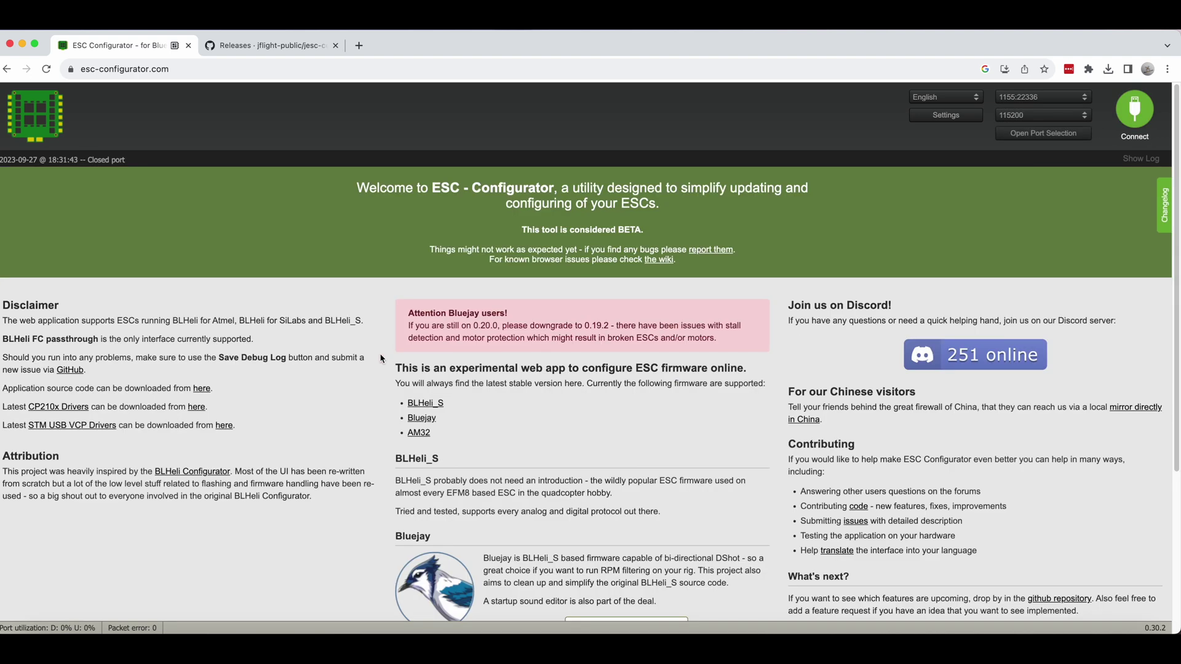
left_click(273, 53)
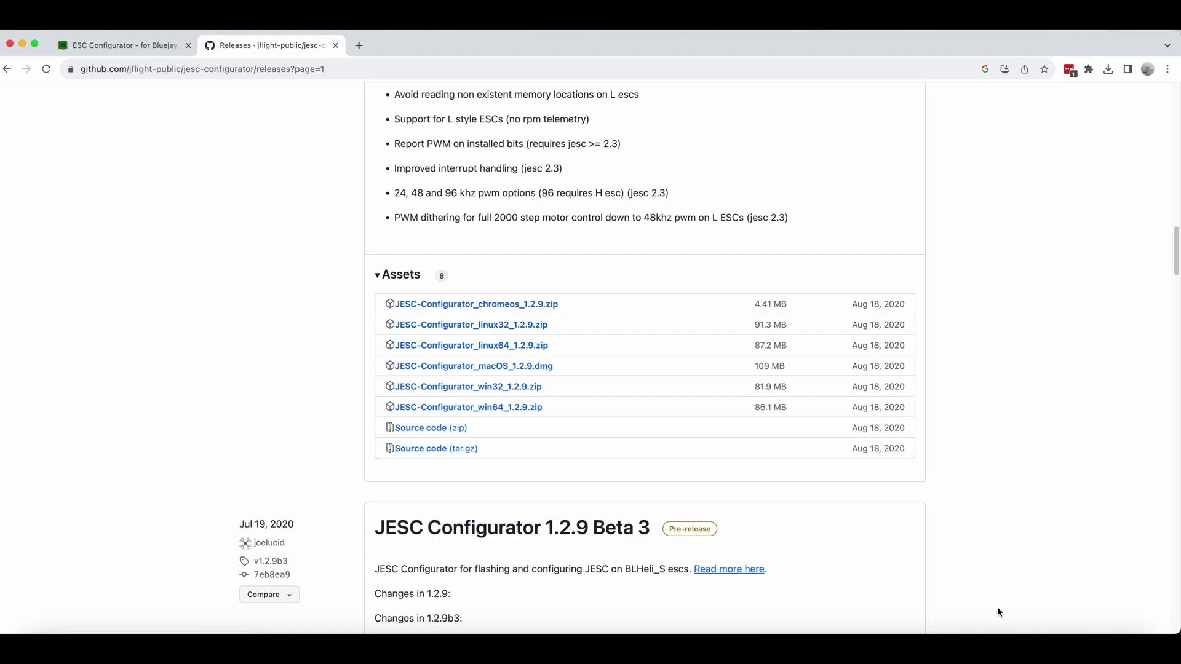
- In JESC Configurator, connect (retrying once), read the ESC setup and start flashing ESC 1
left_click(911, 632)
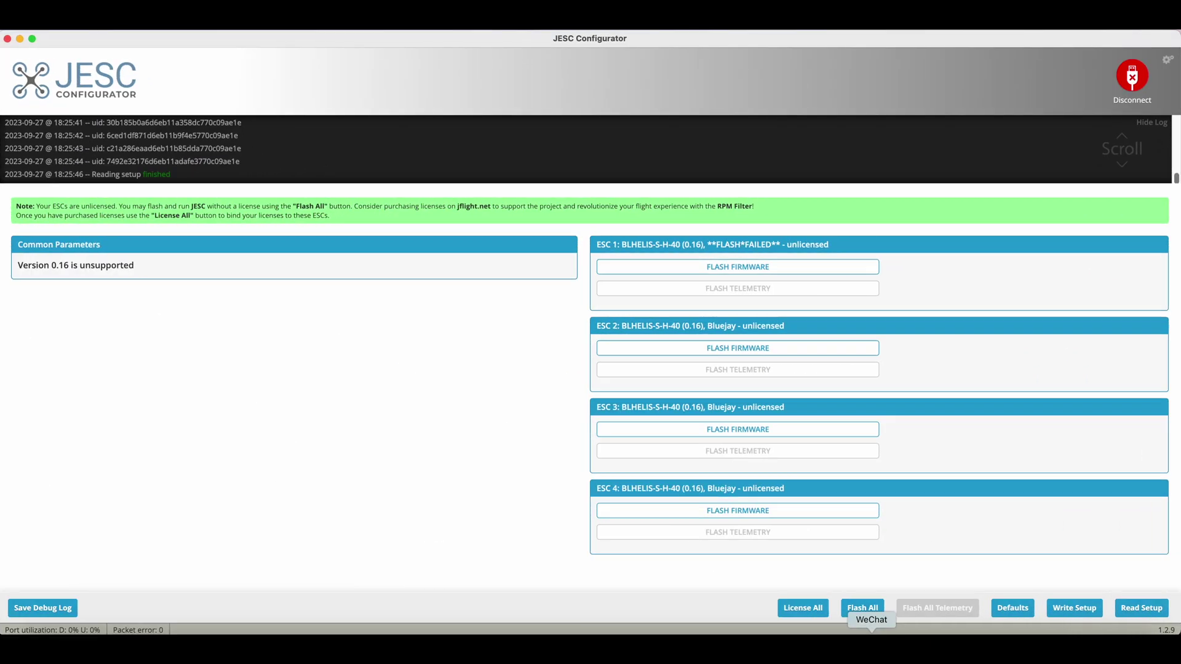
left_click(1132, 77)
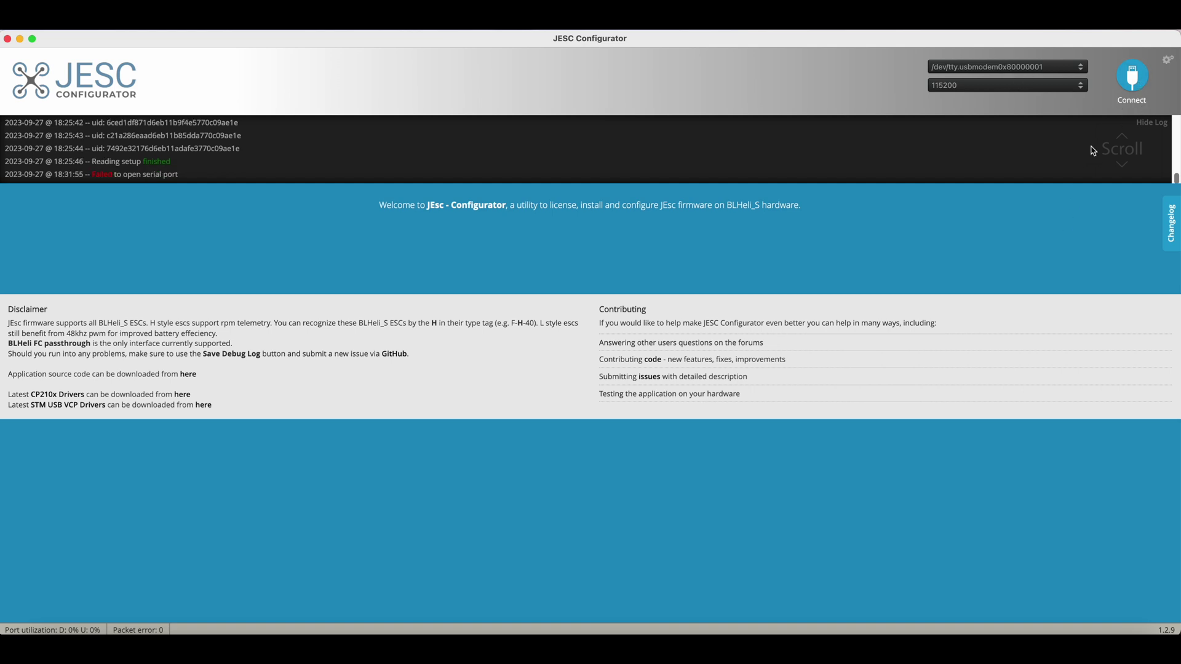
left_click(1131, 79)
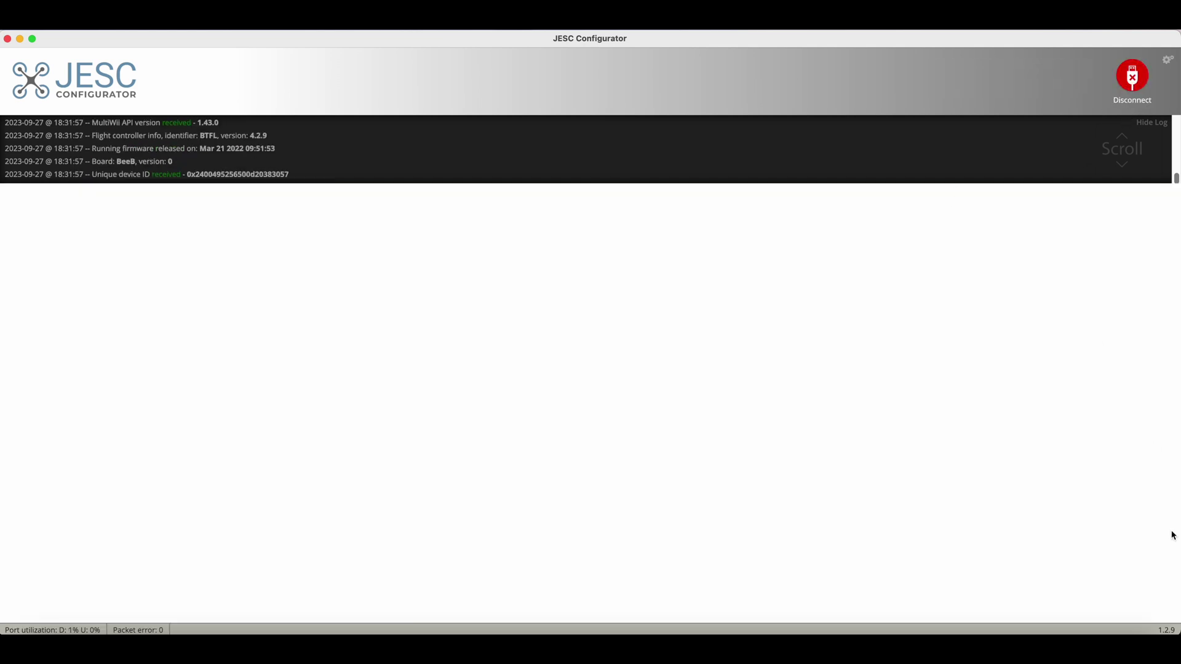
left_click(1145, 606)
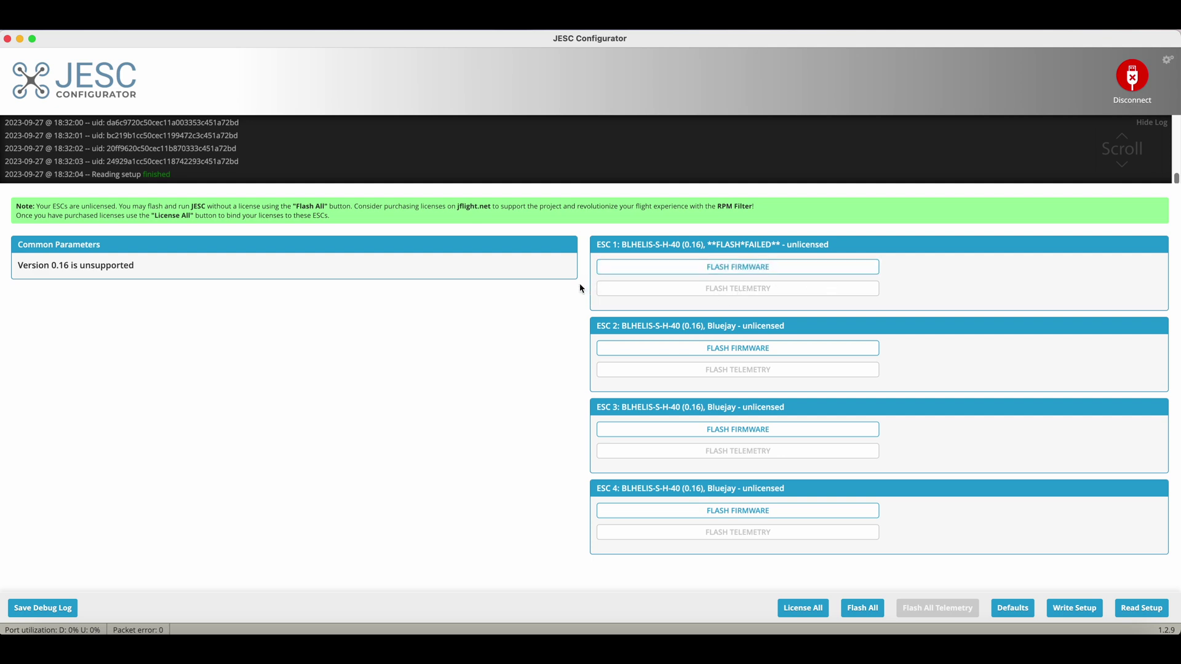
left_click(745, 275)
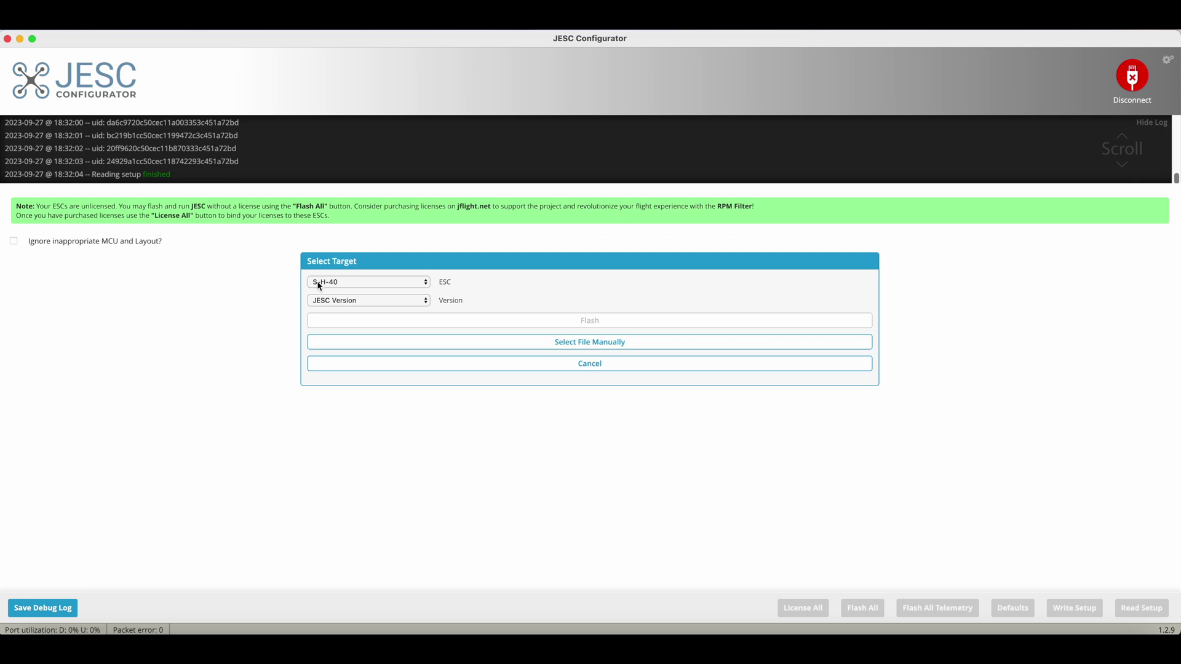
- Flash ESC 1 with JESC 2.3 (rpm on H only) - 48khz PWM firmware
left_click(335, 301)
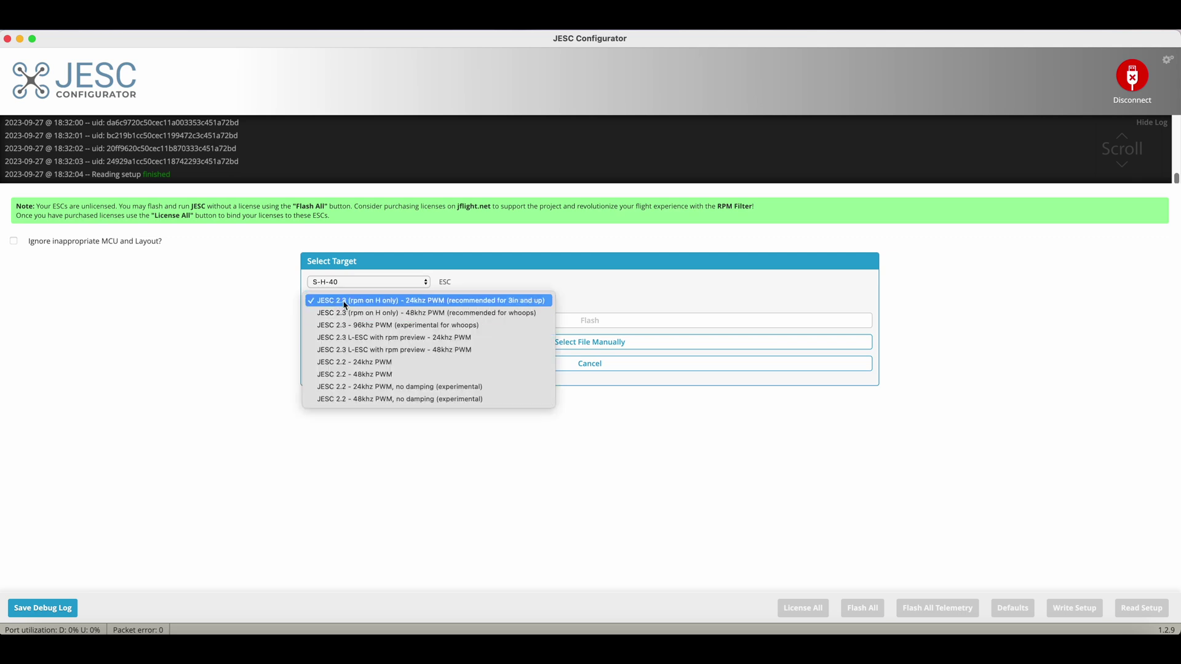
left_click(315, 314)
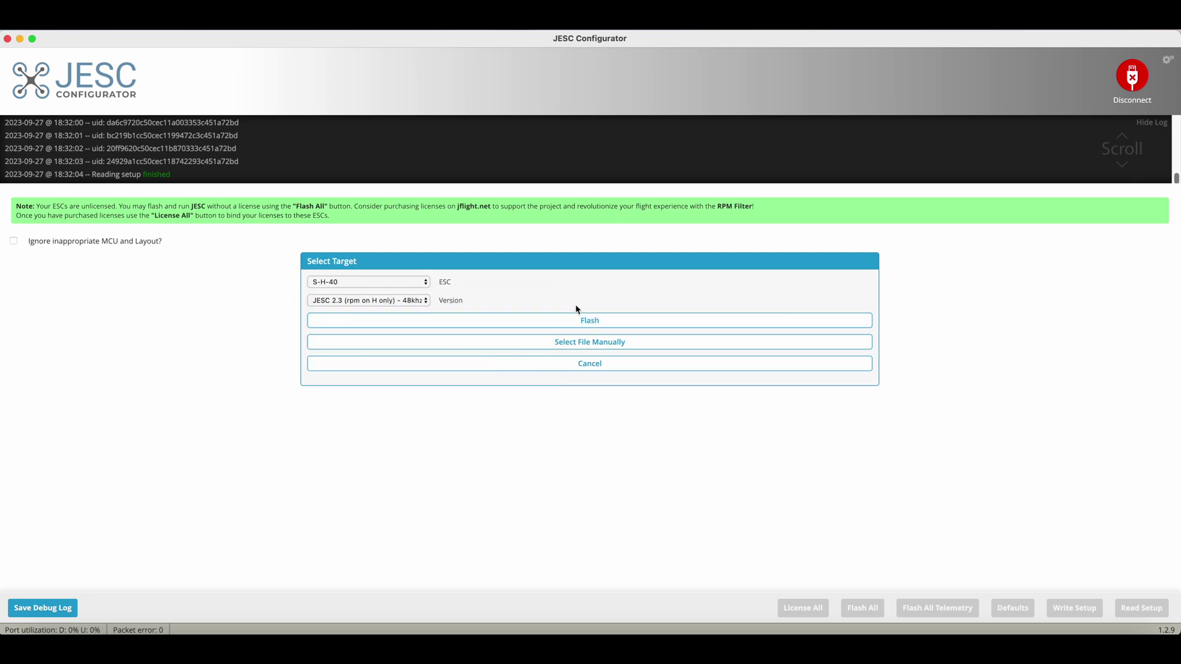
left_click(408, 302)
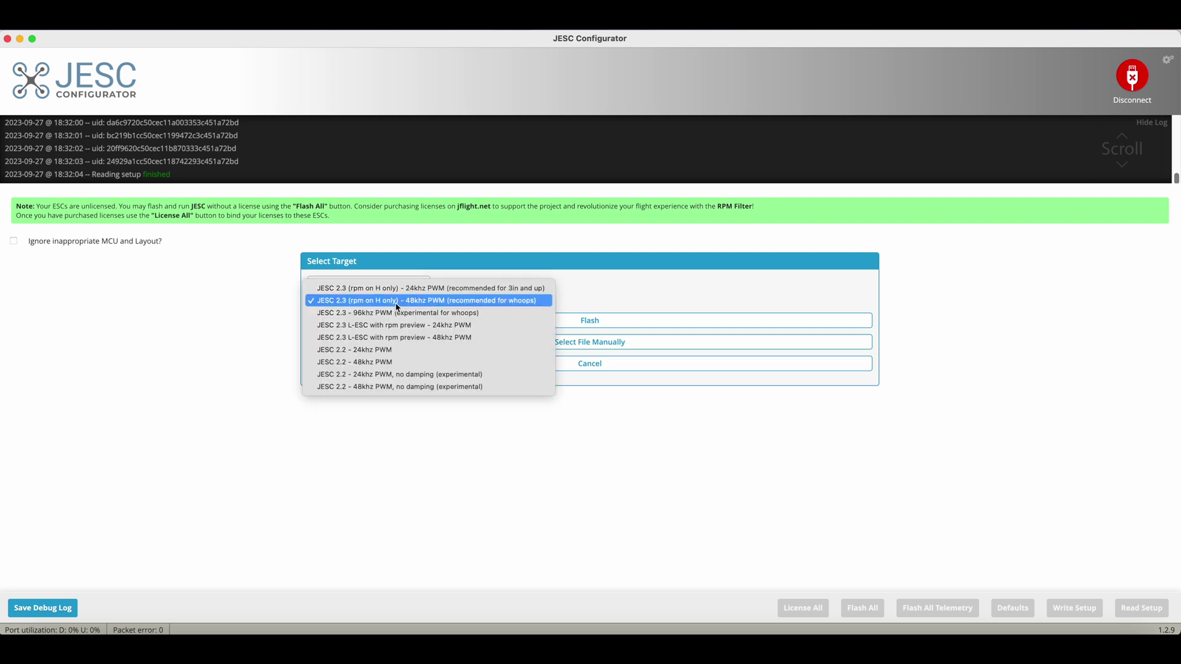
left_click(379, 301)
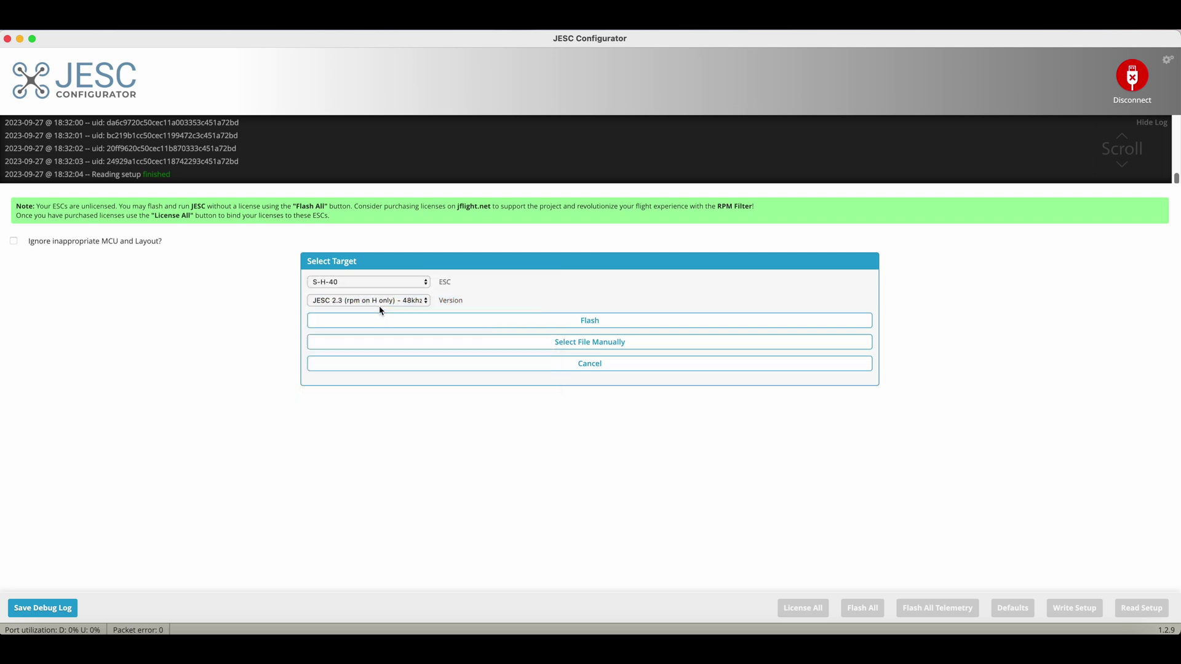
left_click(645, 320)
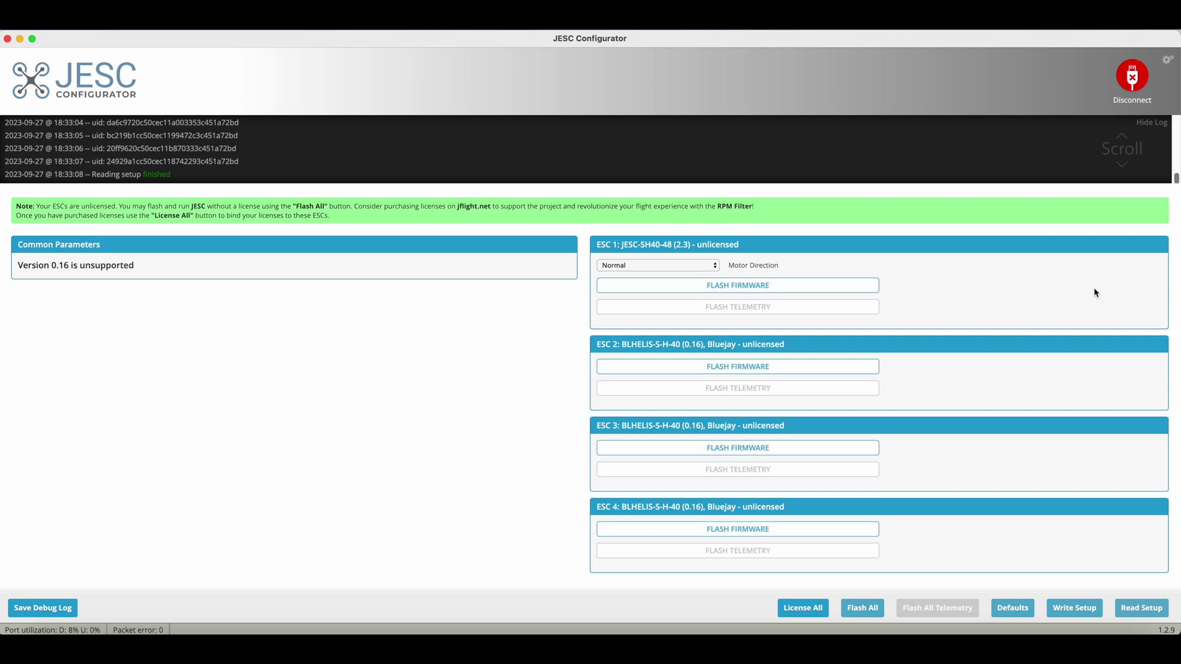
- Disconnect JESC Configurator and return to the ESC Configurator browser tab
left_click(1117, 96)
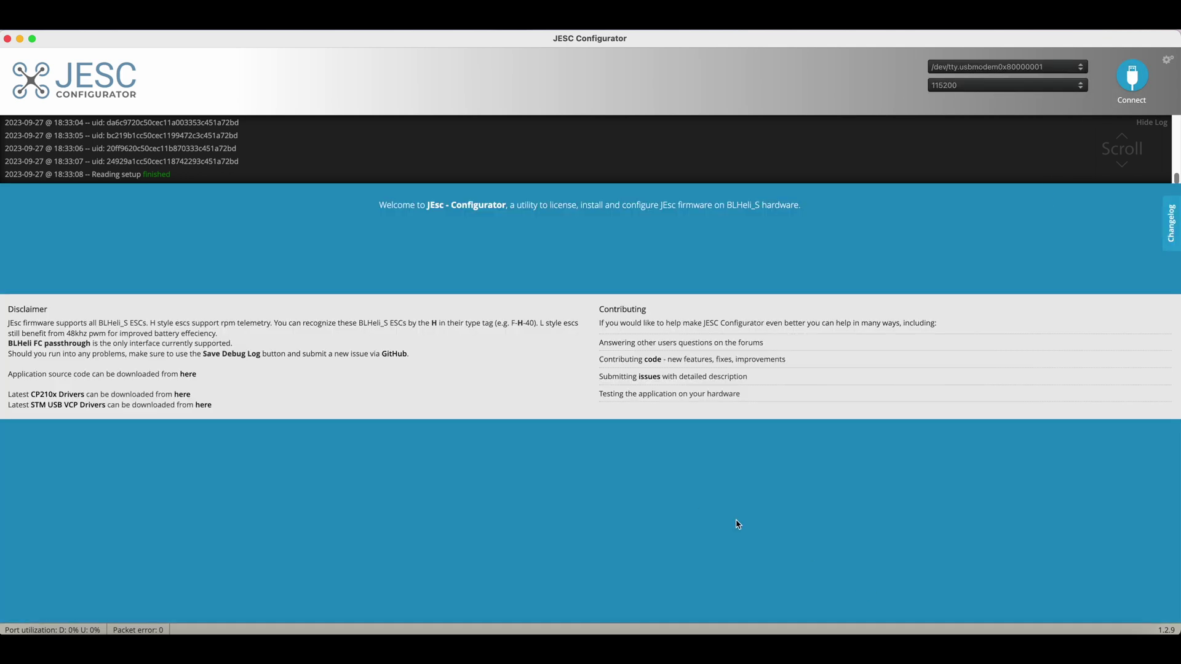
left_click(768, 617)
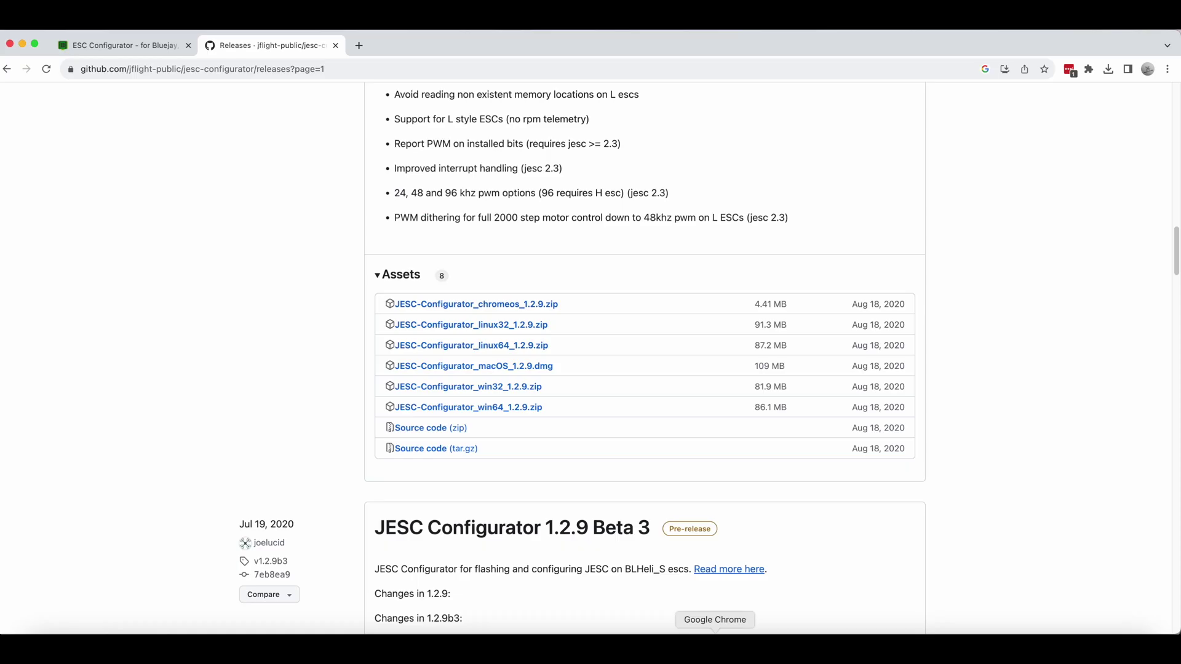
left_click(94, 53)
- Connect and read all four ESCs, highlighting ESC 1's JESC 2.3 firmware label
left_click(1135, 109)
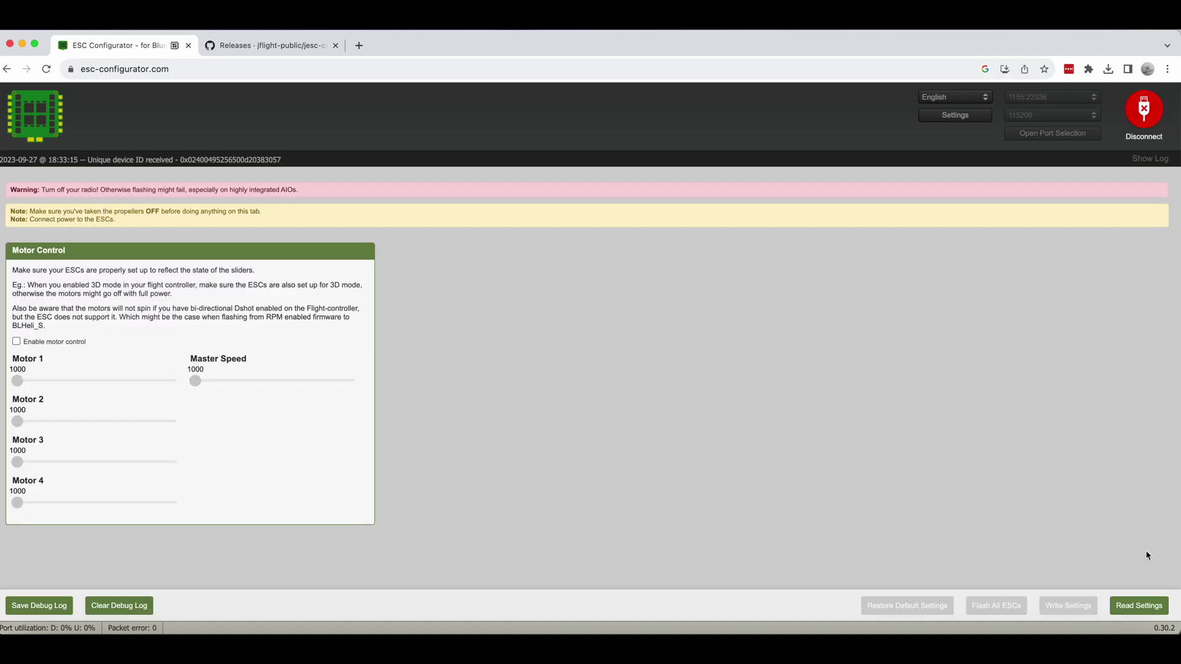
left_click(1147, 607)
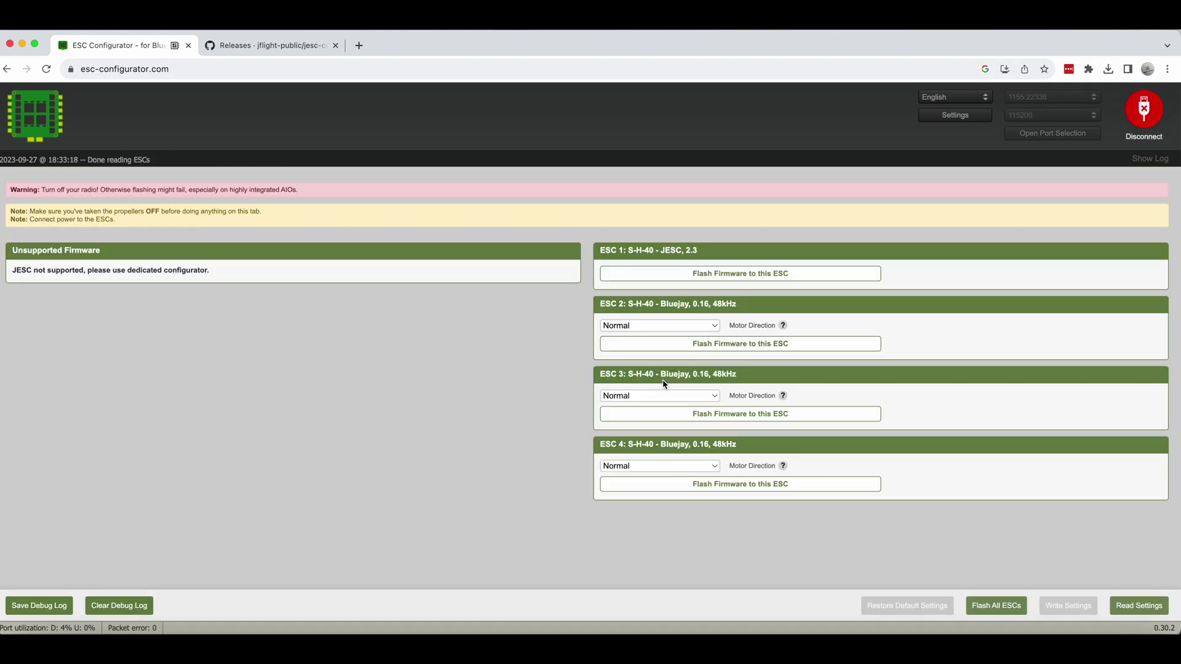
left_click_drag(626, 251, 682, 295)
left_click(733, 252)
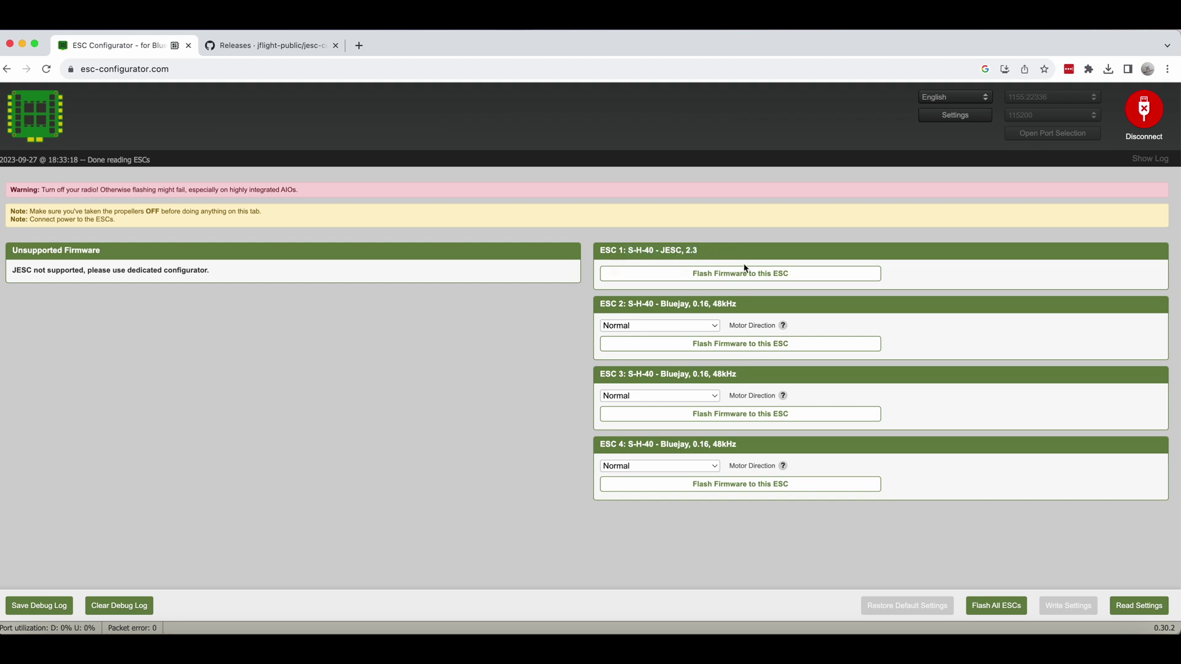
- Start flashing ESC 1, keeping S-H-40 as the target and browsing the version list
left_click(771, 277)
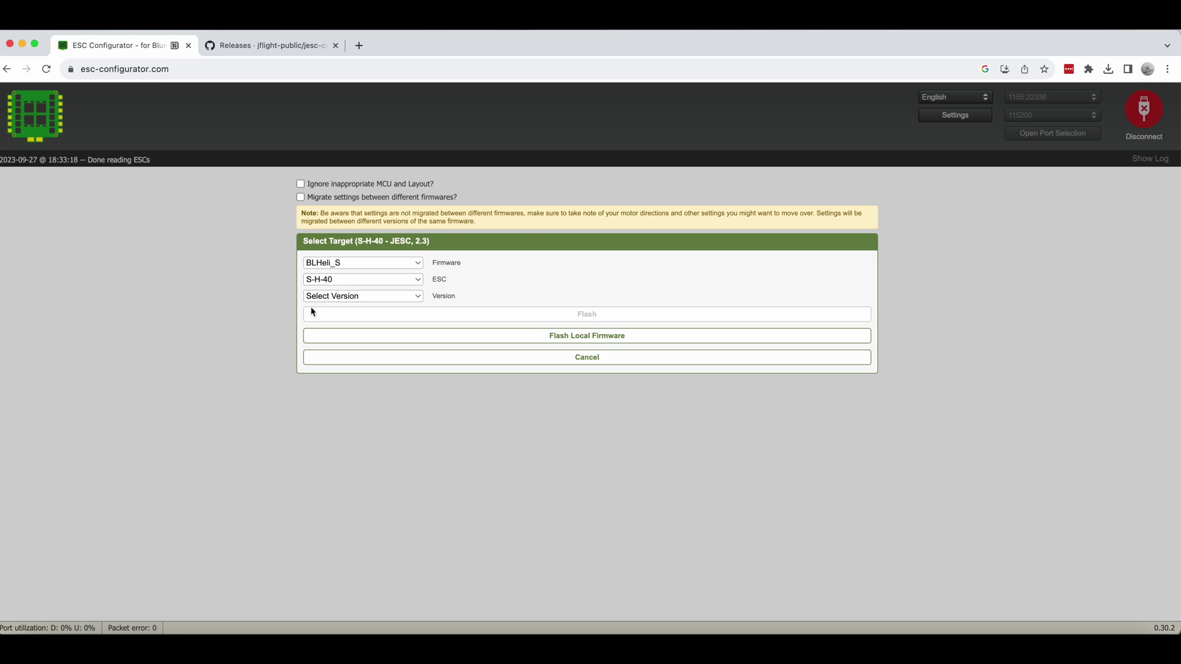
left_click(324, 280)
left_click(352, 279)
left_click(379, 296)
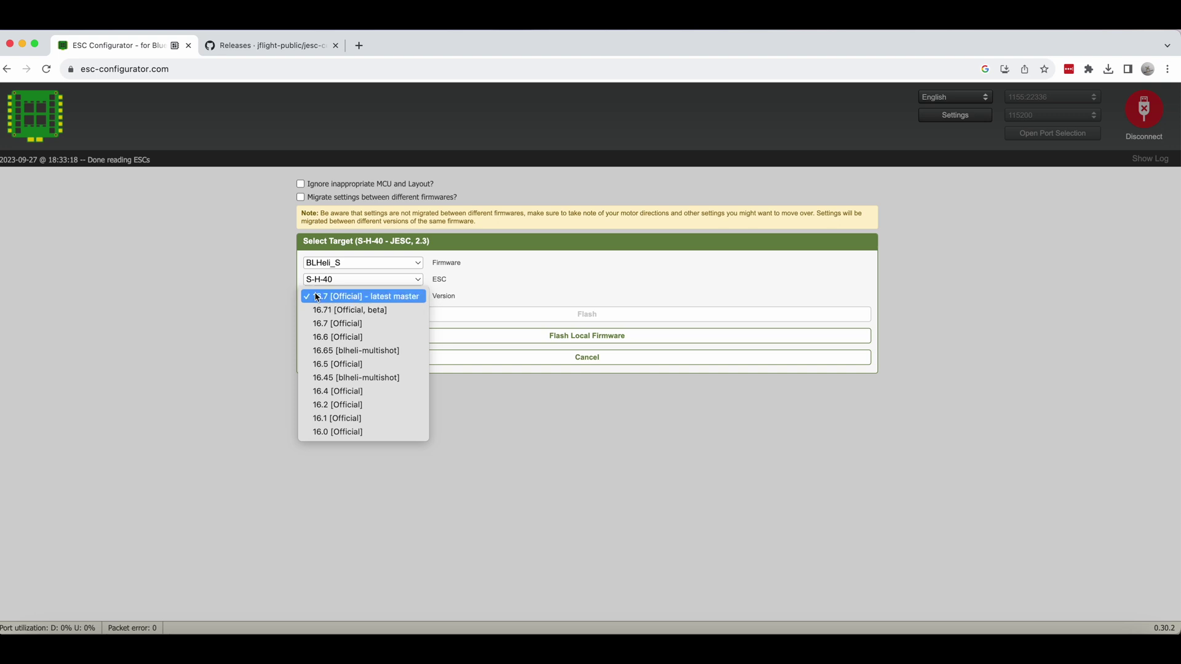
left_click(562, 284)
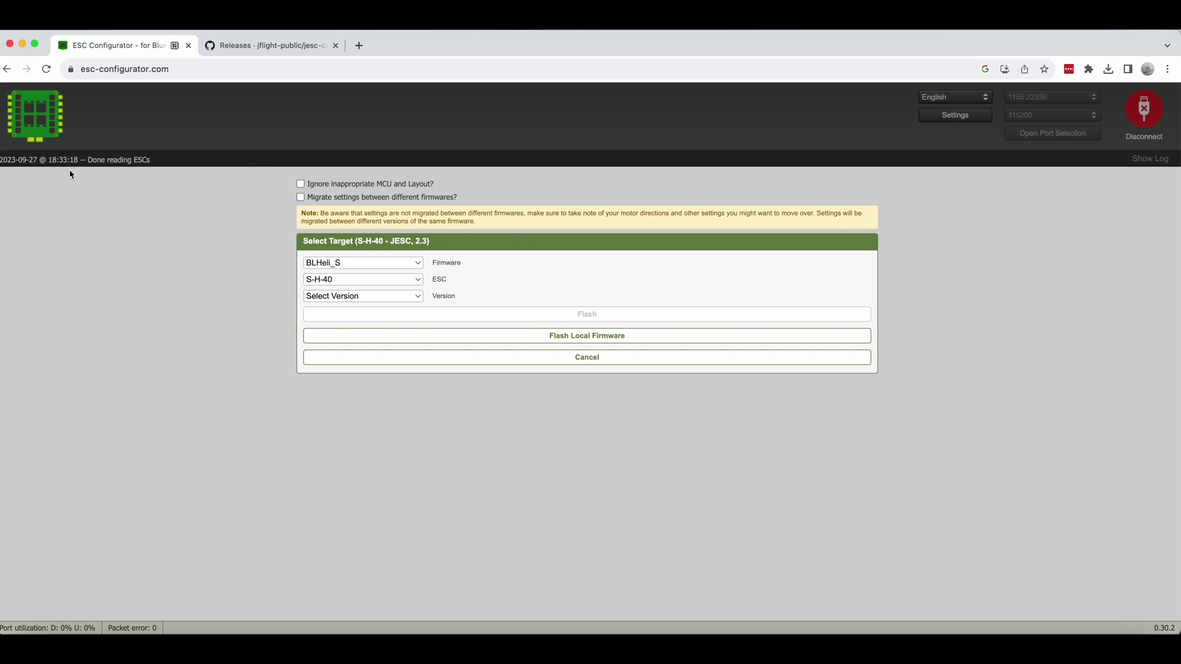
left_click(326, 299)
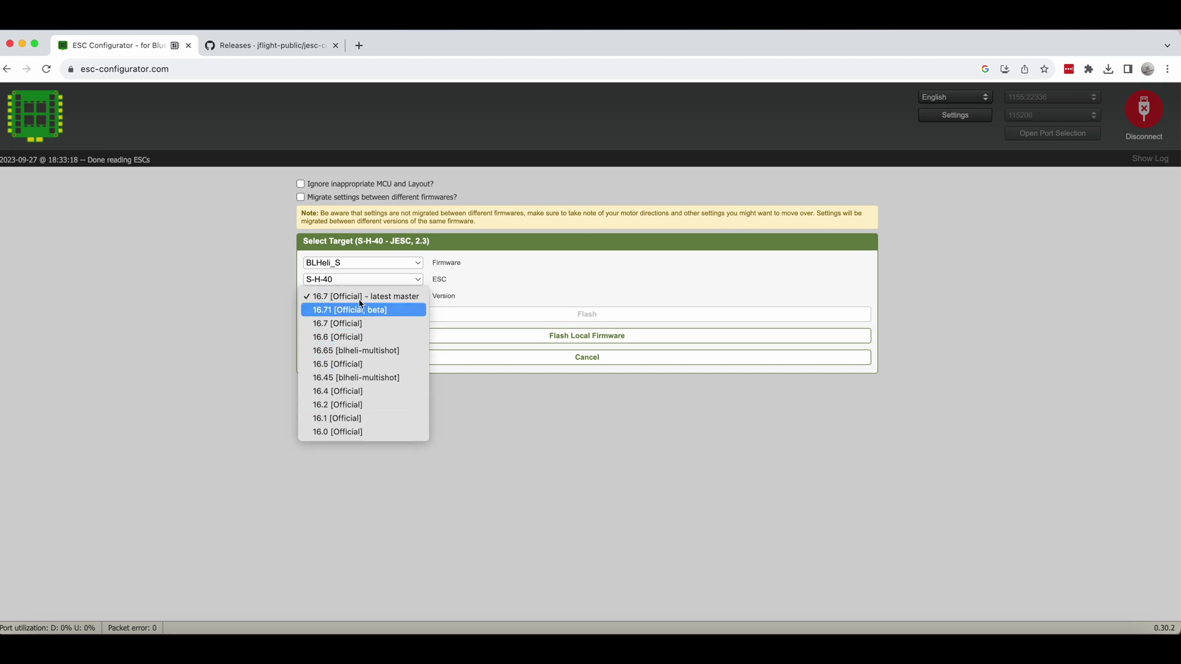
left_click(211, 254)
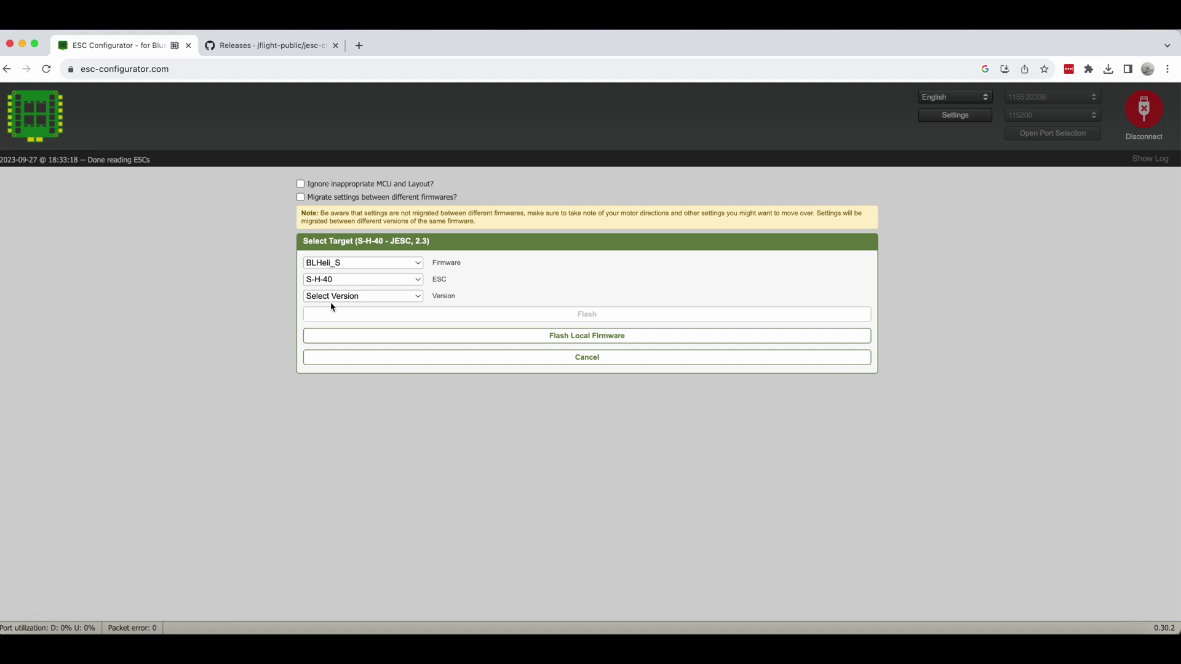
- Pick version 16.7 latest master, then change the firmware type to Bluejay
left_click(315, 296)
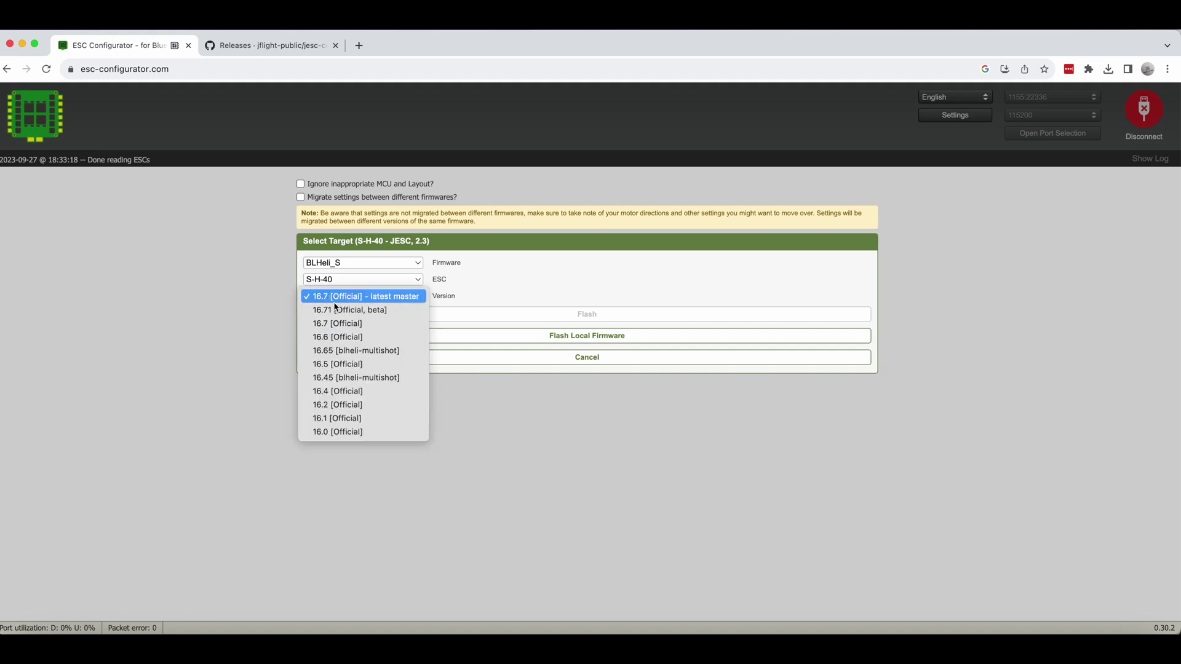
left_click(401, 297)
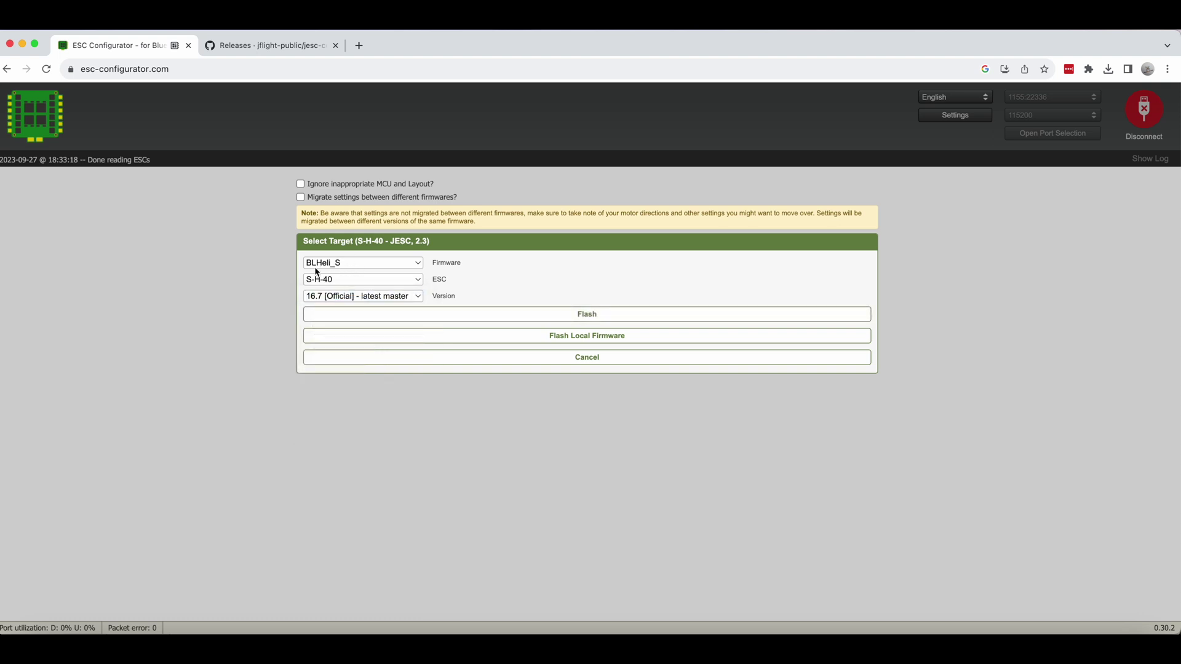
left_click(357, 268)
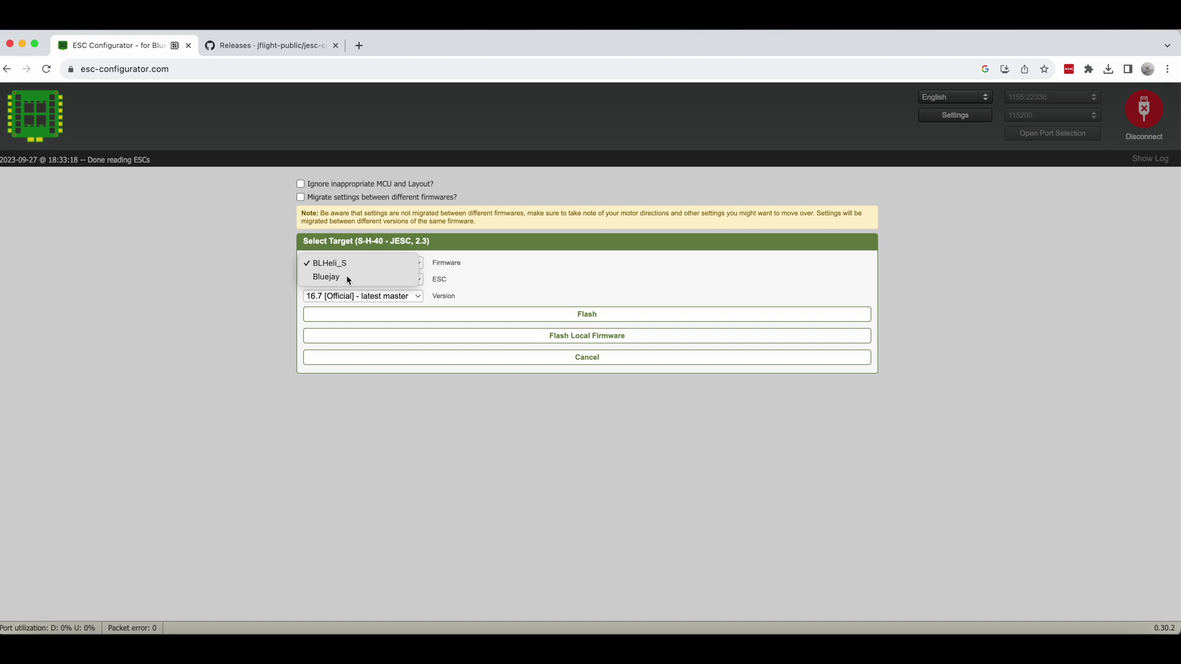
left_click(345, 275)
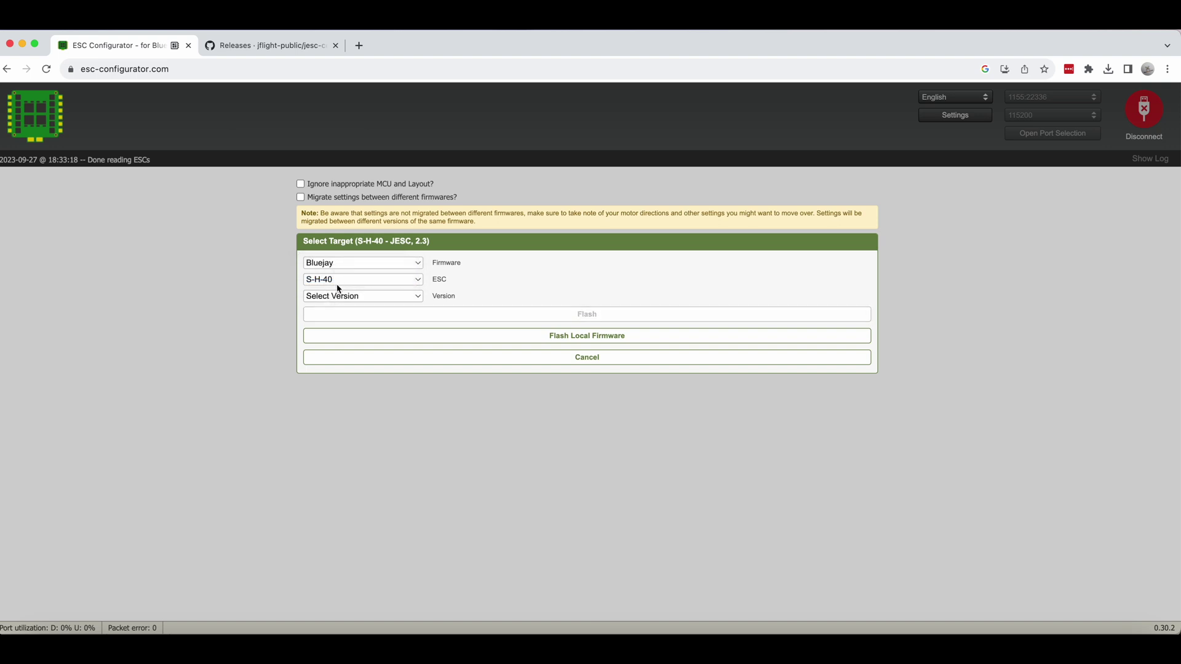
- Flash ESC 1 with Bluejay v0.19.2 at 48 kHz PWM frequency
left_click(332, 299)
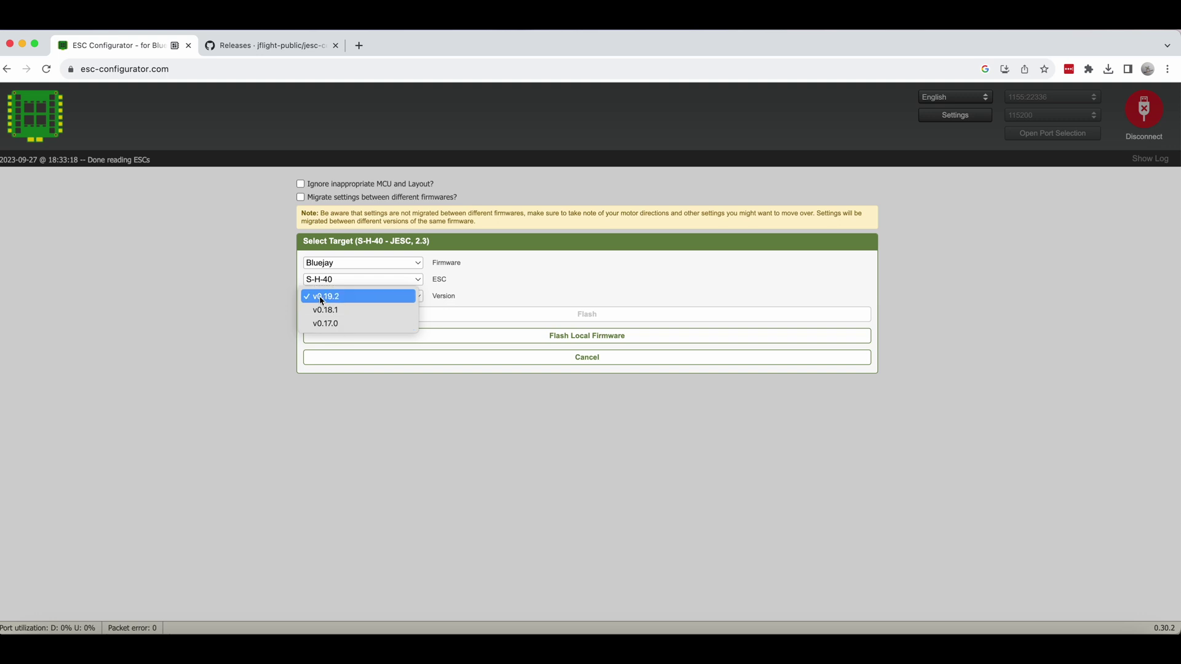
left_click(350, 297)
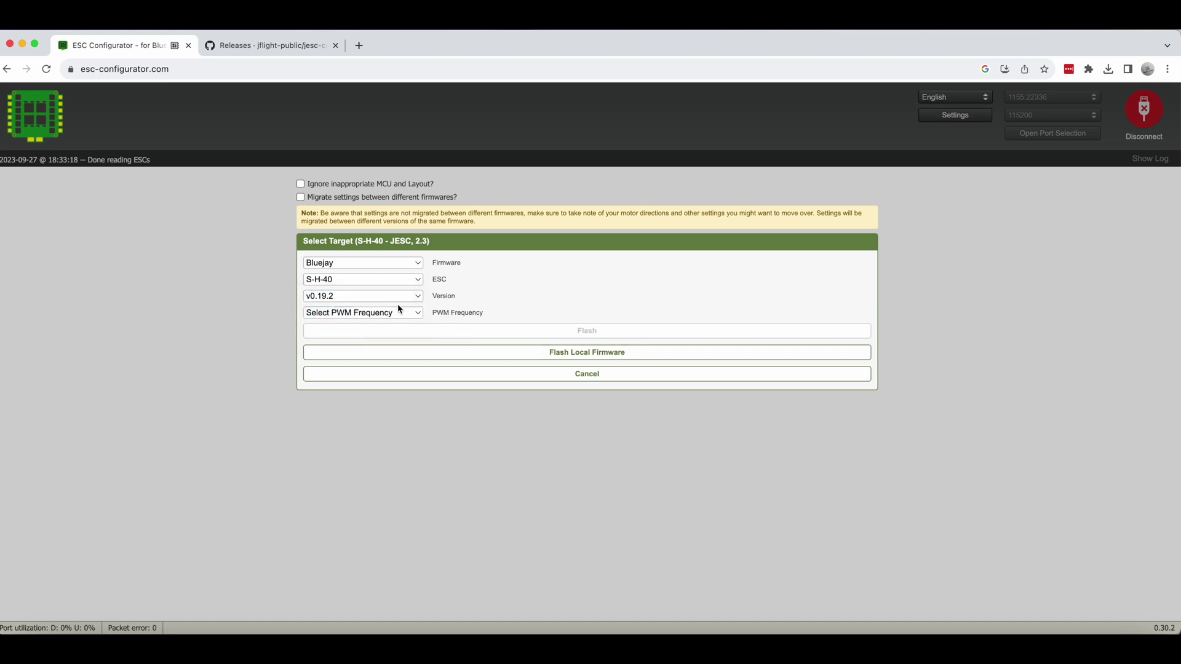
left_click(359, 313)
left_click(346, 327)
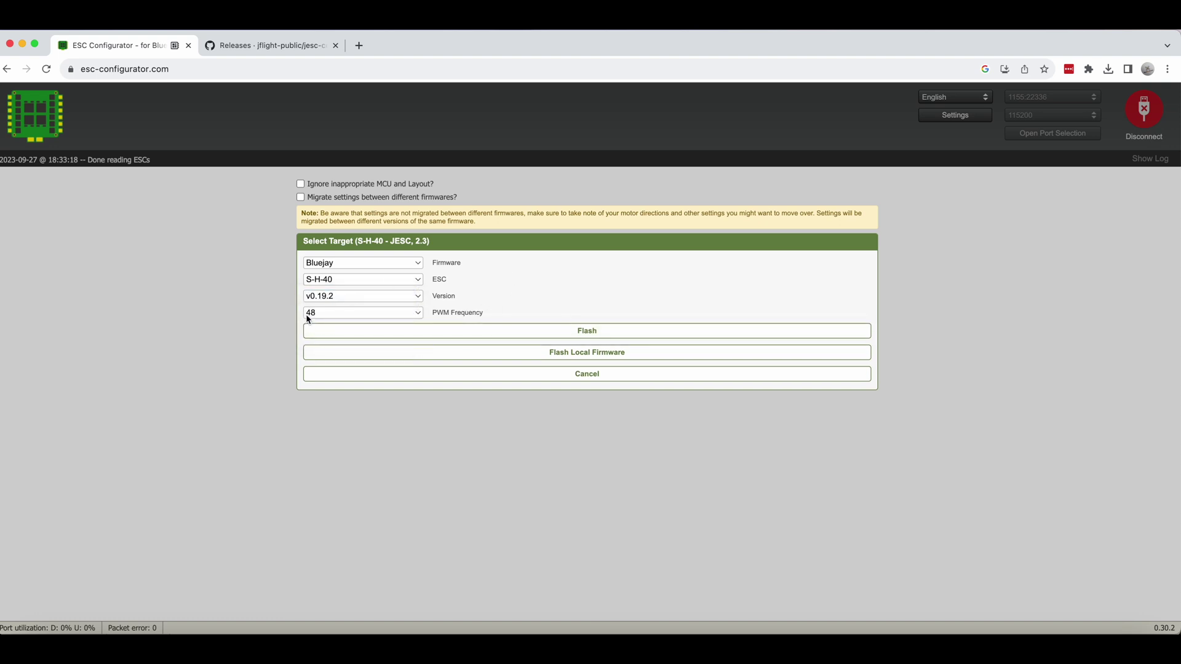
left_click(558, 330)
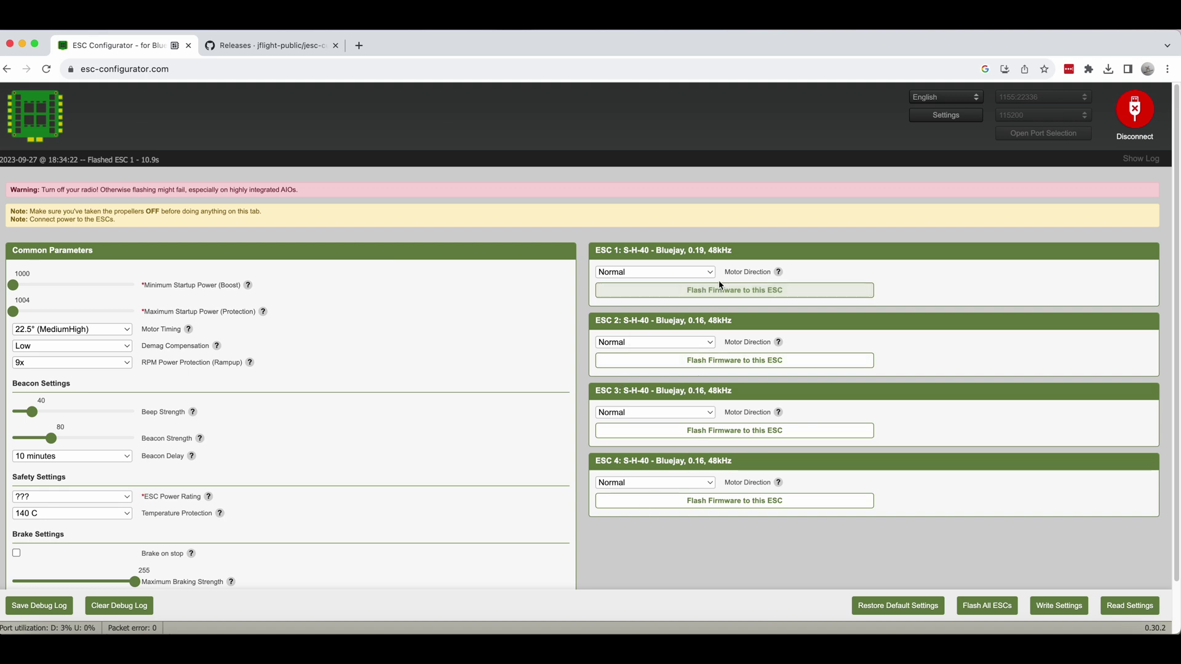
- Confirm ESC 1's header now reads S-H-40 - Bluejay, 0.19, 48kHz
left_click_drag(640, 250, 735, 253)
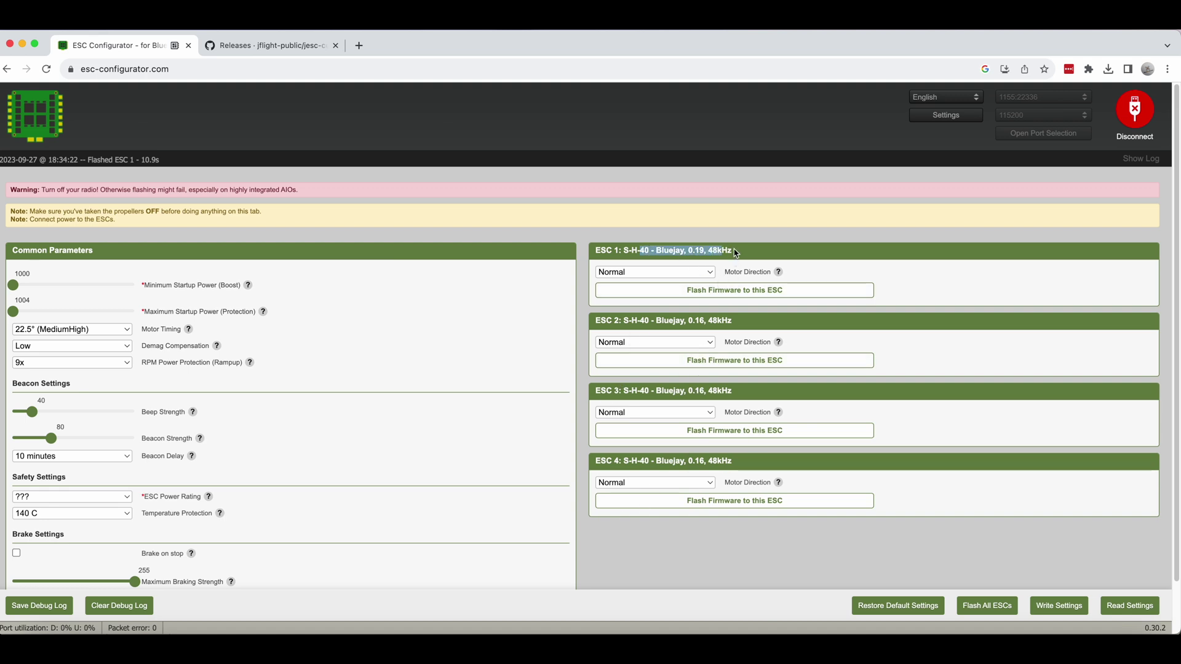
left_click(737, 253)
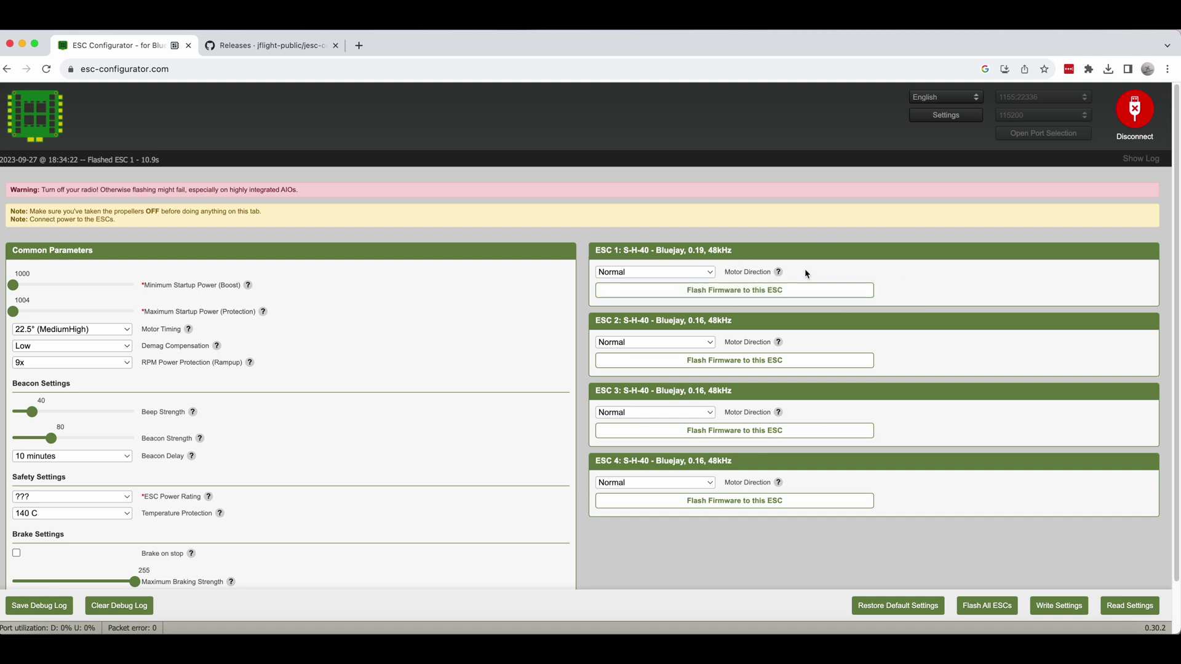
- Go back to the jesc-configurator GitHub releases with the JESC Configurator 1.2.10 Beta 1 pre-release on top
left_click(280, 43)
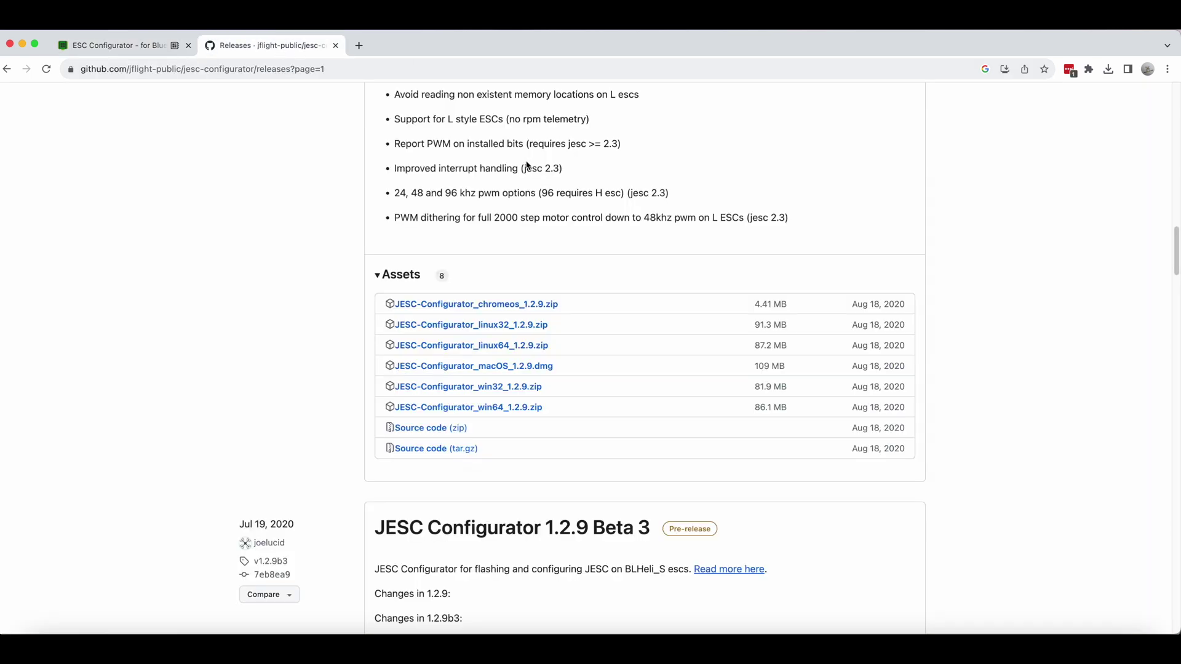
scroll(456, 294, "up", 5)
scroll(457, 294, "up", 7)
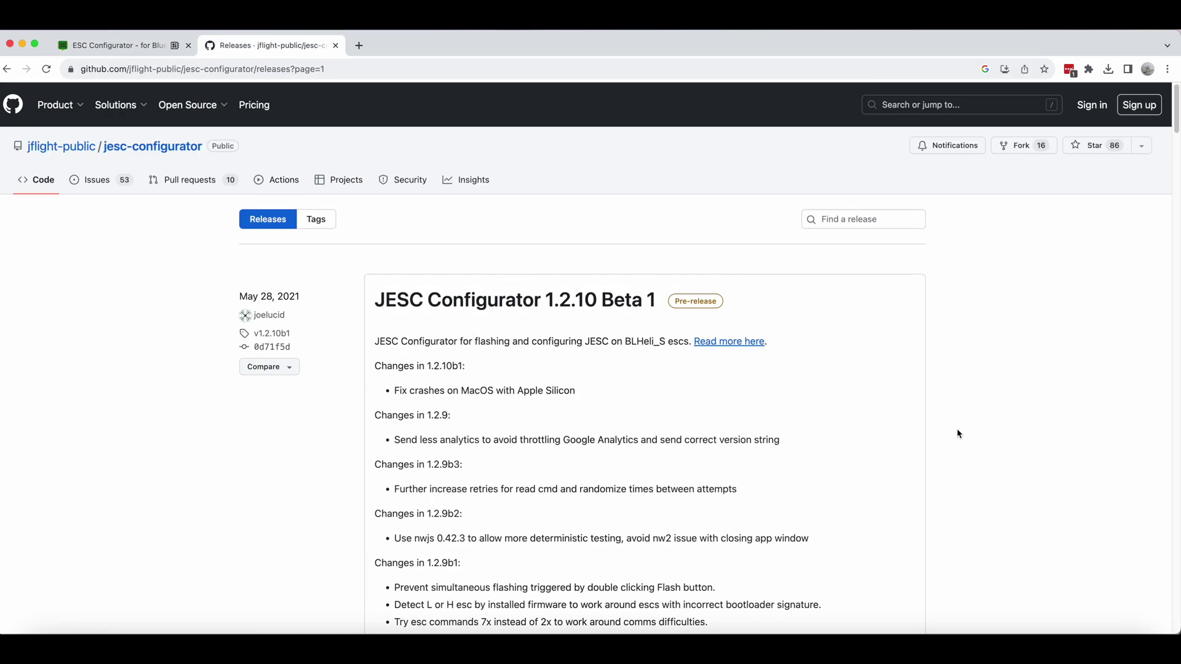
scroll(950, 449, "down", 4)
scroll(799, 430, "down", 8)
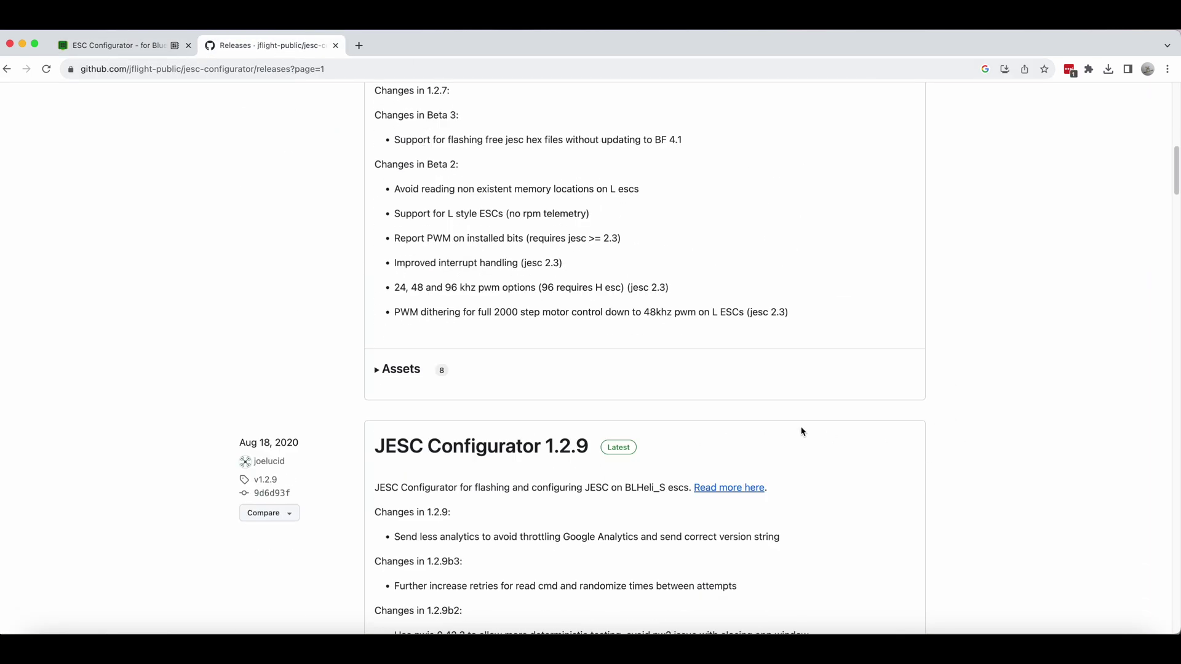
scroll(807, 434, "up", 12)
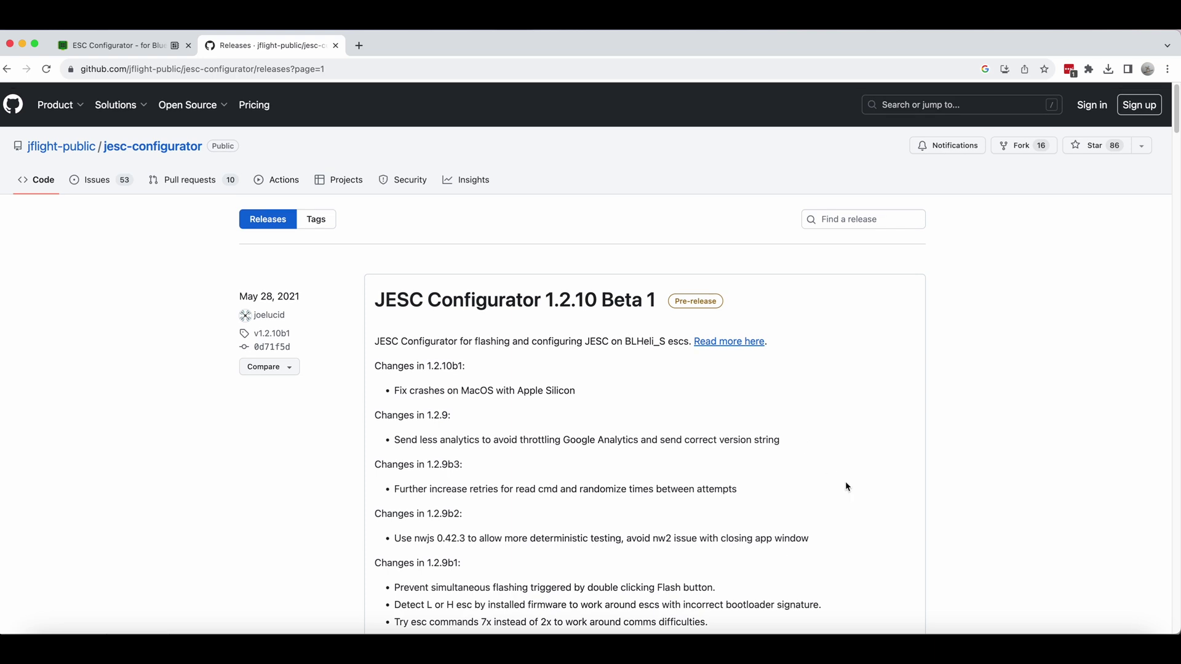